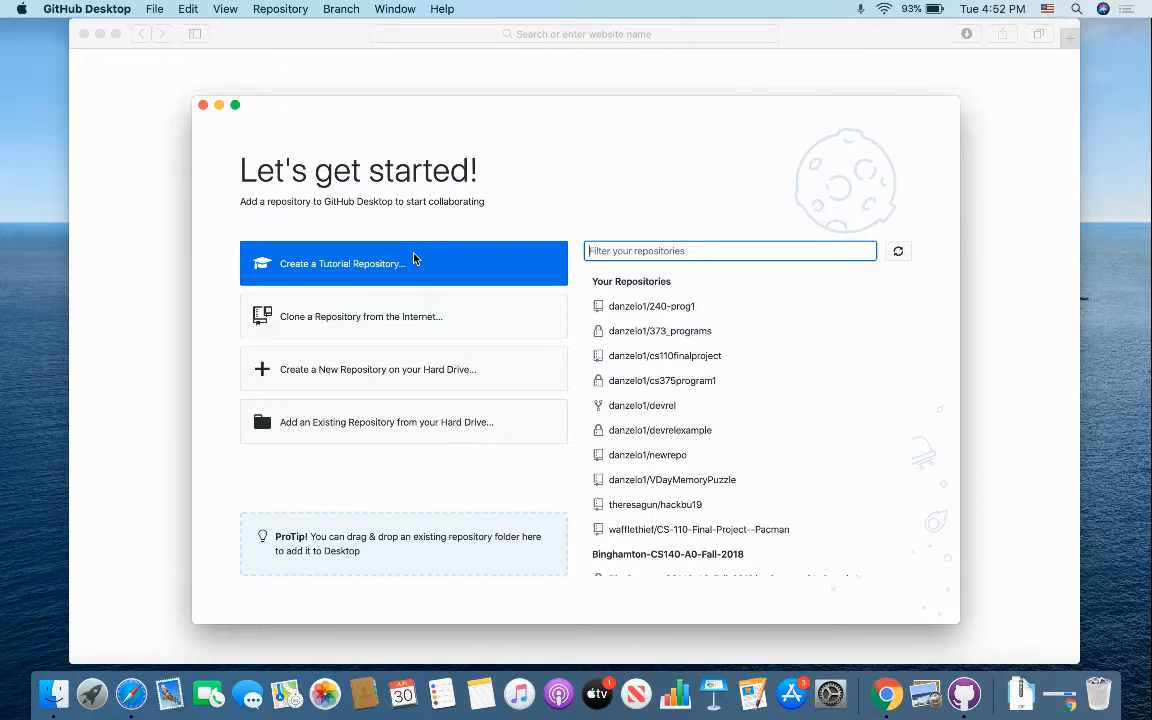
Clone the forked devrel repository from GitHub.com to the default local path, and set the fork to contribute to the parent project.
{"action": "left_click", "coordinate": [363, 320]}
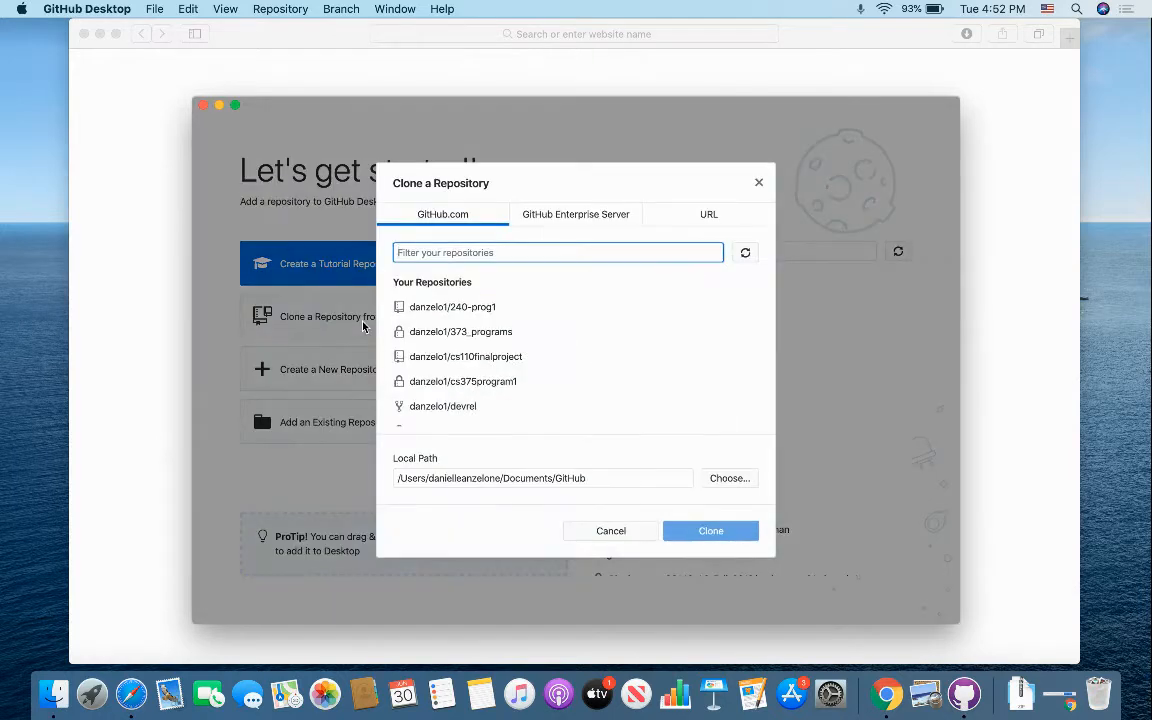
{"action": "left_click", "coordinate": [708, 218]}
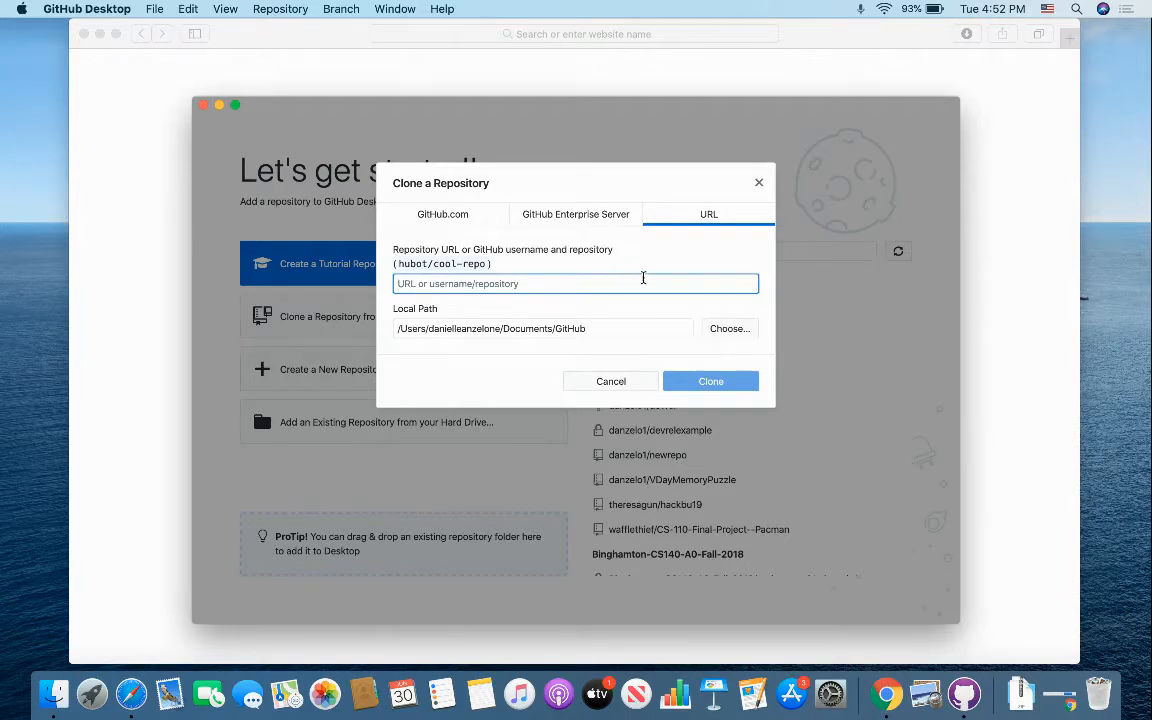
{"action": "left_click", "coordinate": [490, 219]}
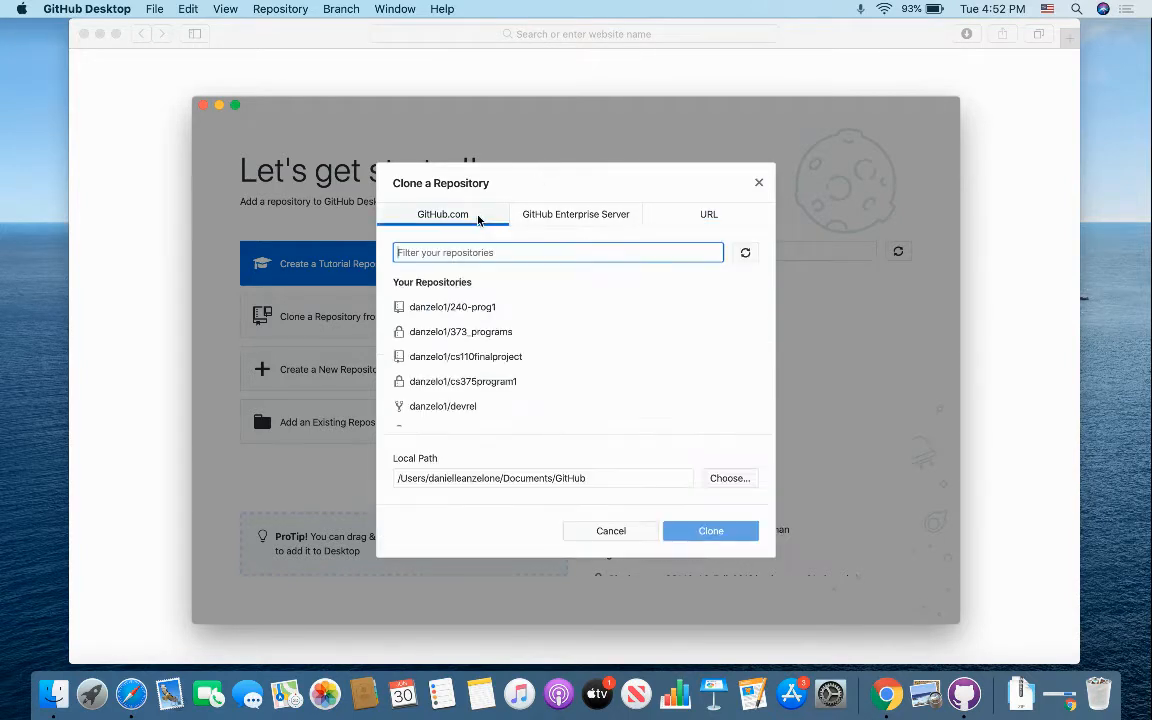
{"action": "scroll", "coordinate": [479, 375], "scroll_direction": "down", "scroll_amount": 1}
{"action": "left_click", "coordinate": [480, 365]}
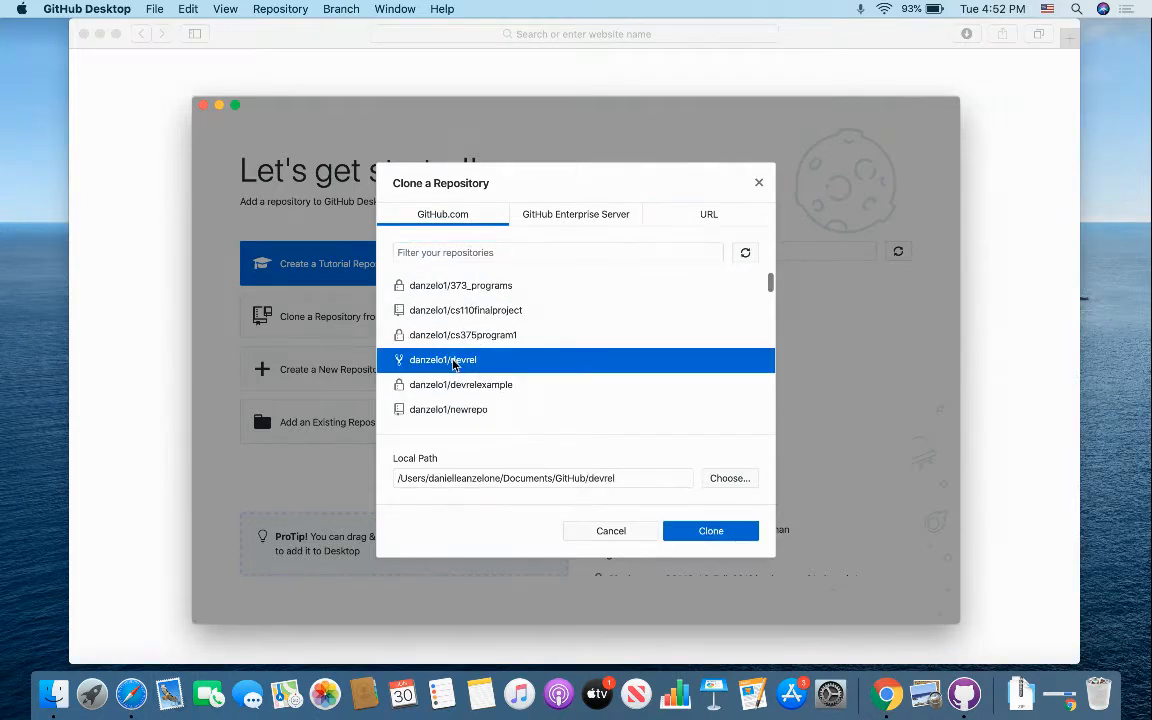
{"action": "left_click", "coordinate": [717, 531]}
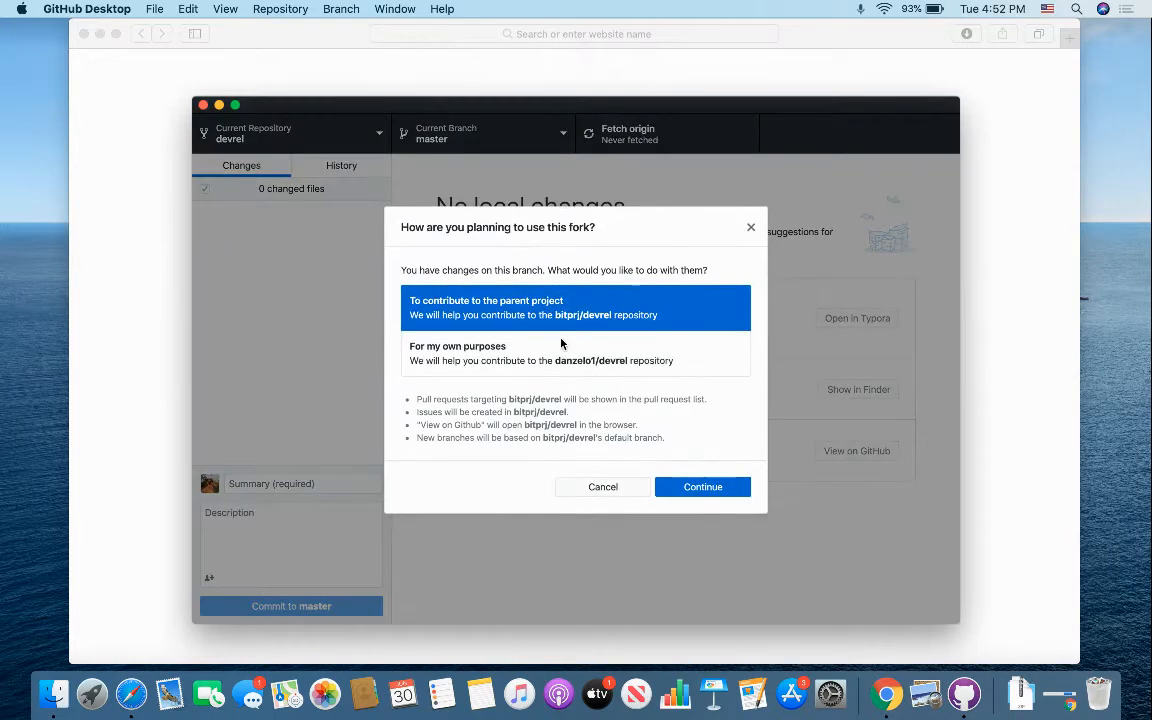
{"action": "left_click", "coordinate": [687, 487]}
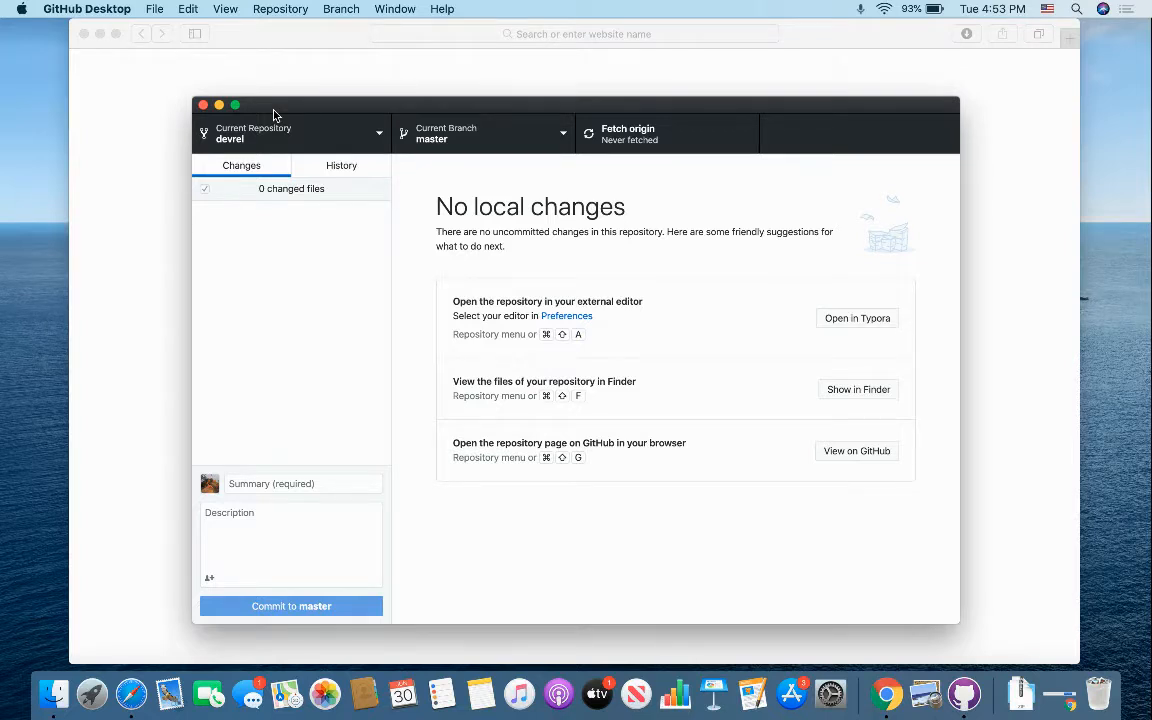
Fetch origin and switch from master to the origin example branch that begins with the account owner's first name.
{"action": "left_click", "coordinate": [605, 139]}
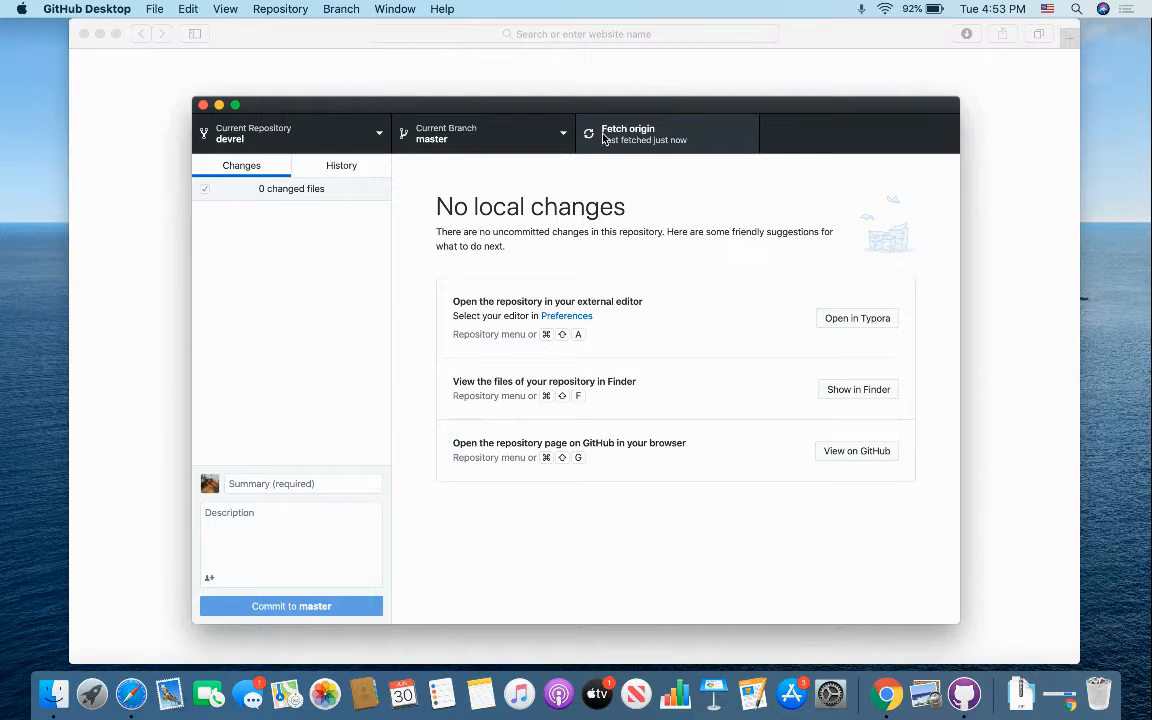
{"action": "left_click", "coordinate": [541, 134]}
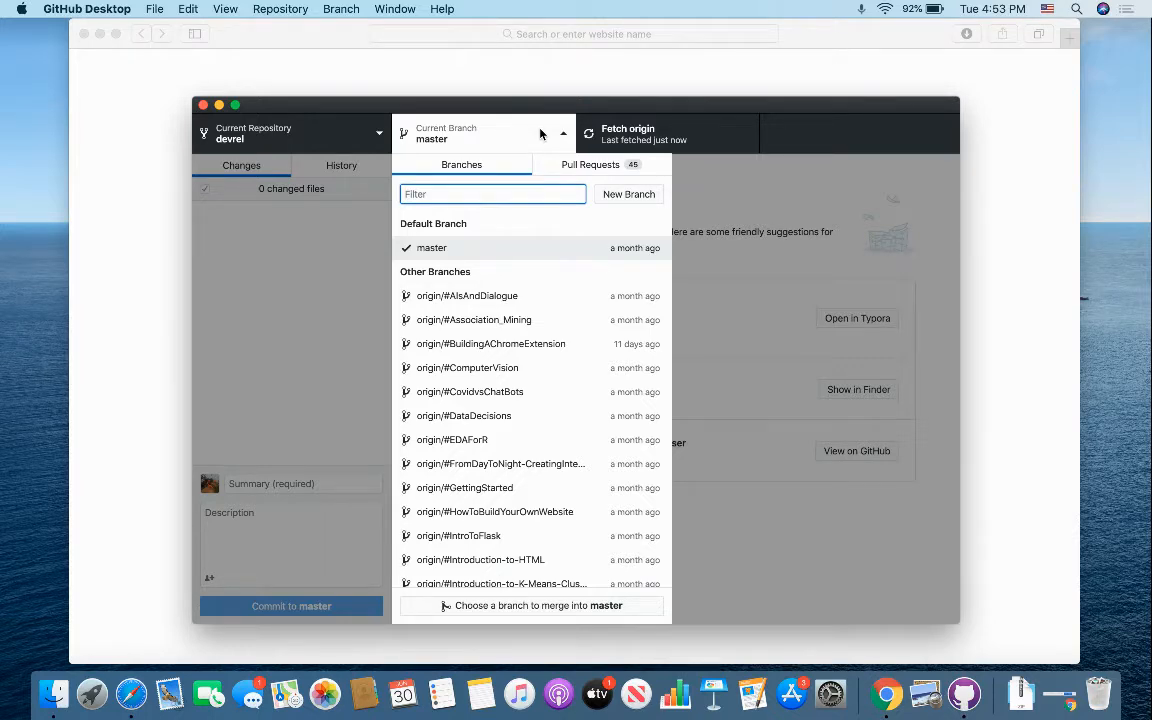
{"action": "scroll", "coordinate": [527, 290], "scroll_direction": "down", "scroll_amount": 3}
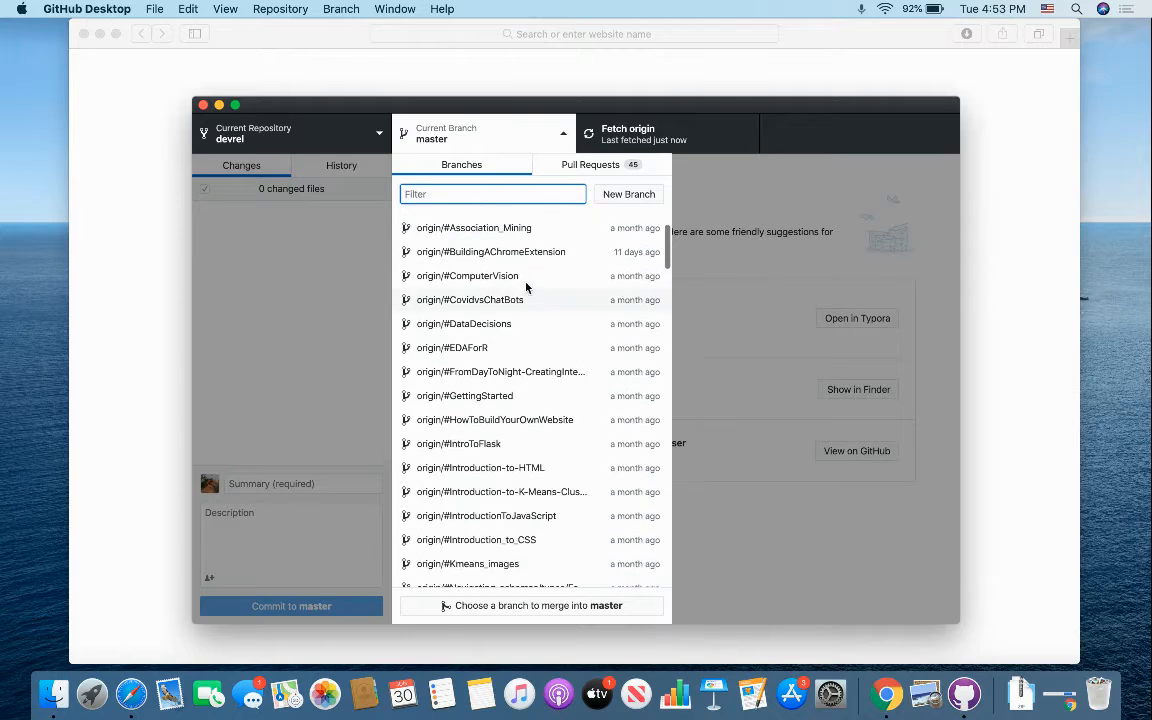
{"action": "type", "text": "da"}
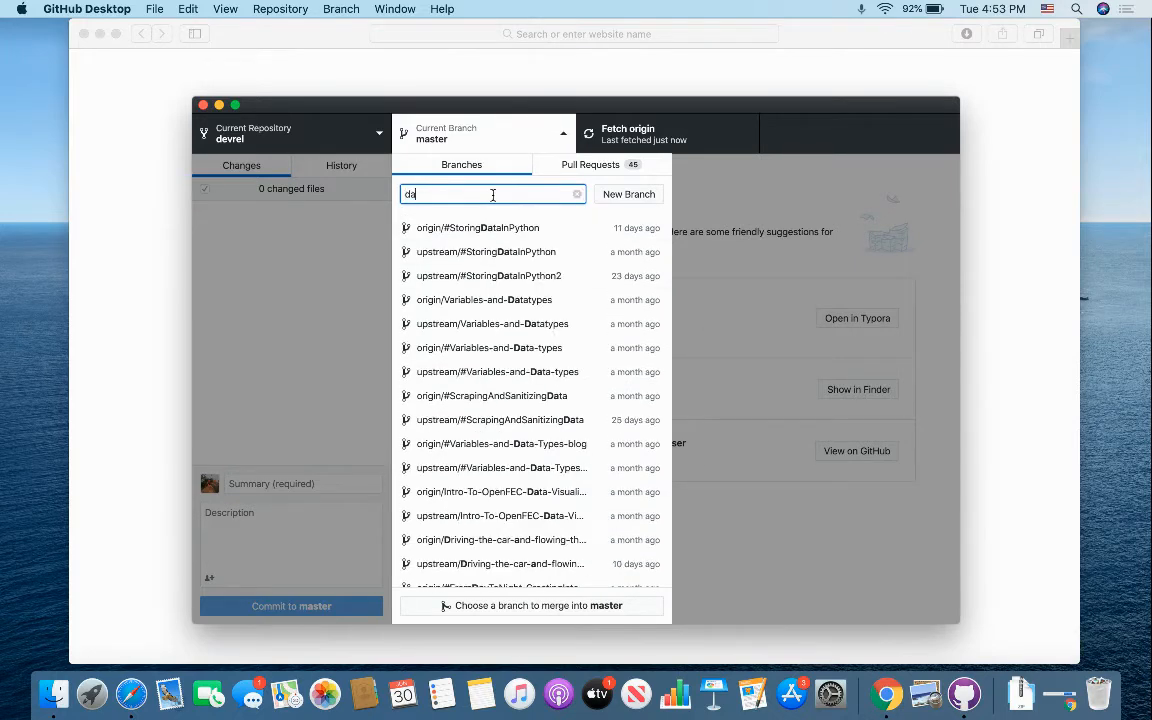
{"action": "type", "text": "nie"}
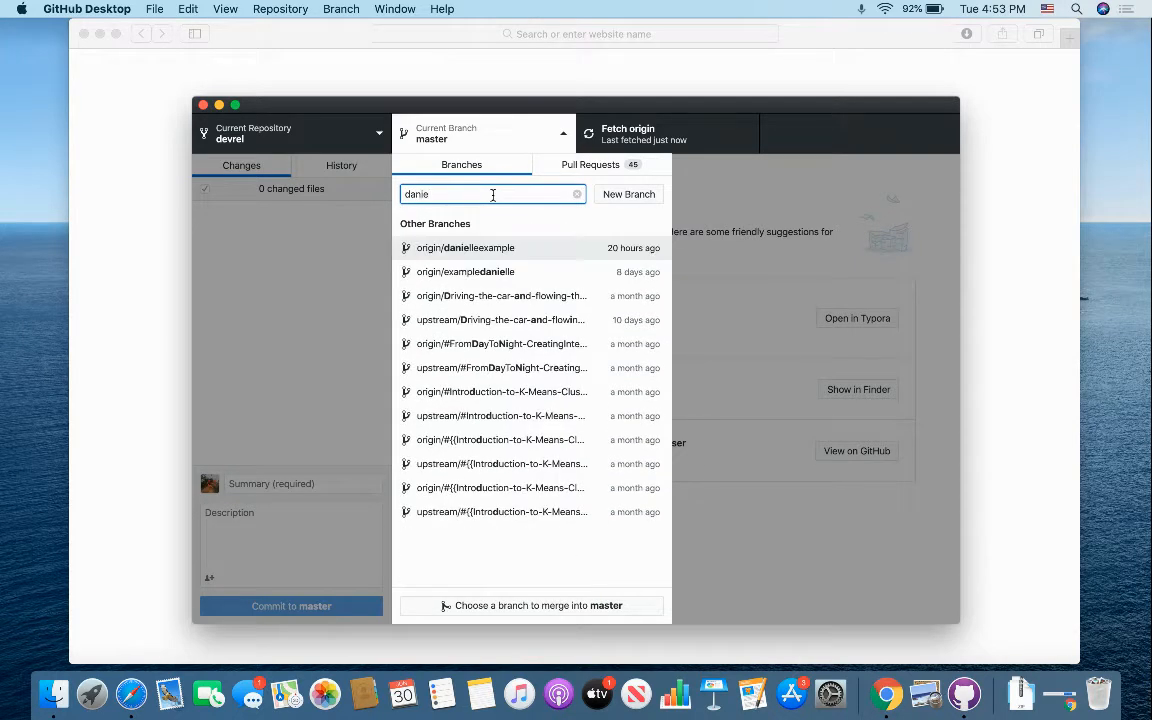
{"action": "left_click", "coordinate": [558, 249]}
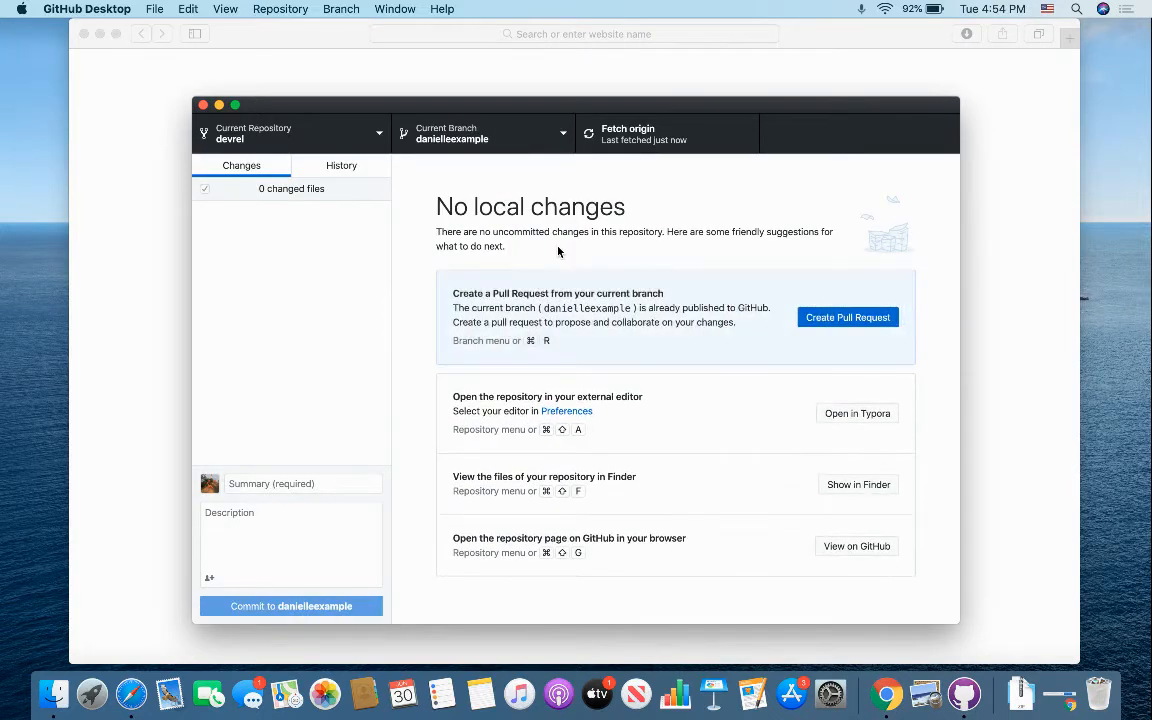
Open the repository in the external editor, and save the integration preferences with Typora as external editor and Terminal as shell.
{"action": "key", "text": "super+shift+a"}
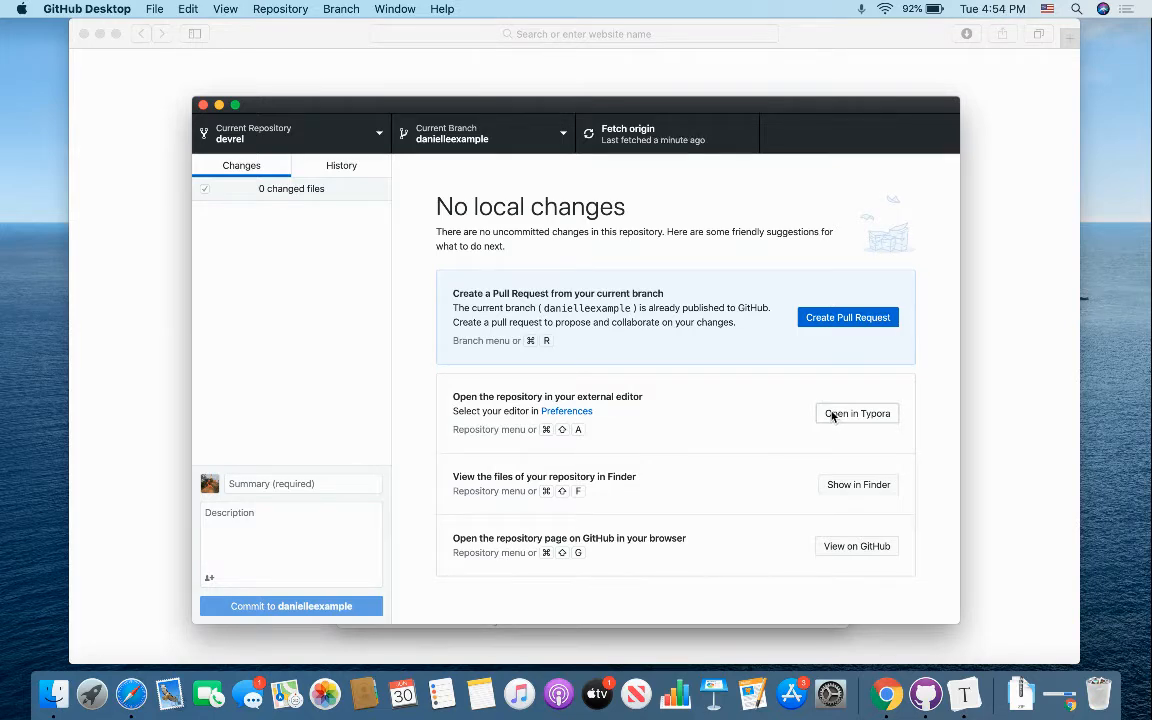
{"action": "left_click", "coordinate": [575, 412]}
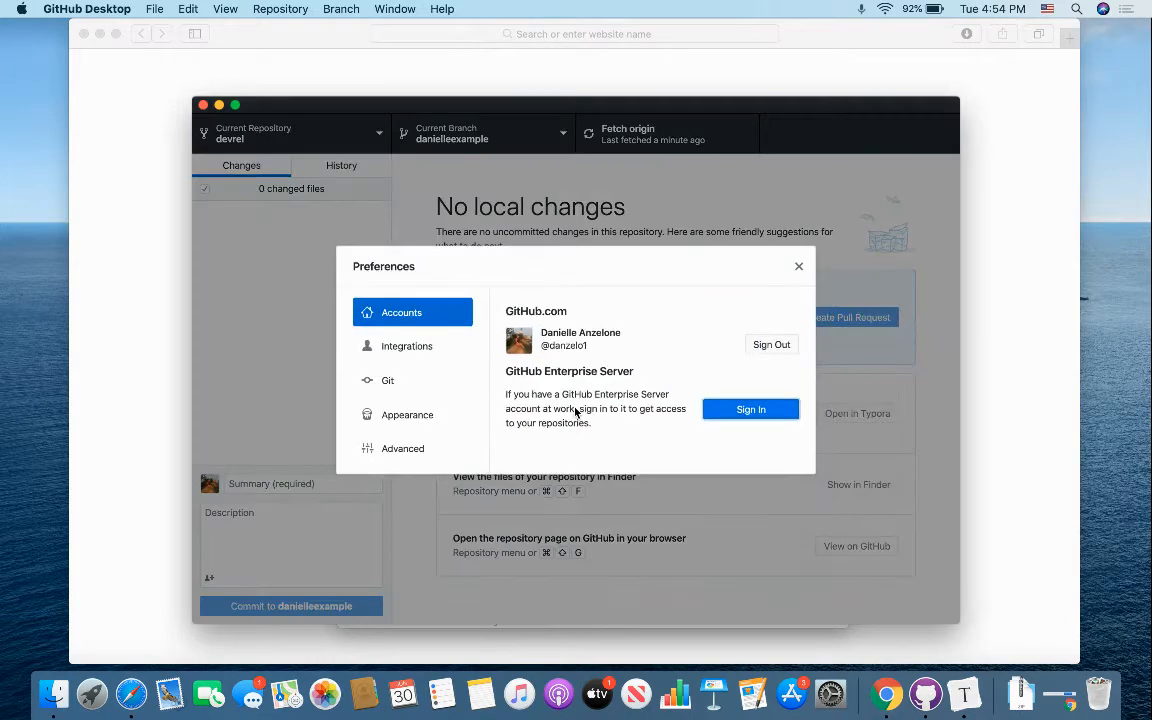
{"action": "left_click", "coordinate": [408, 349]}
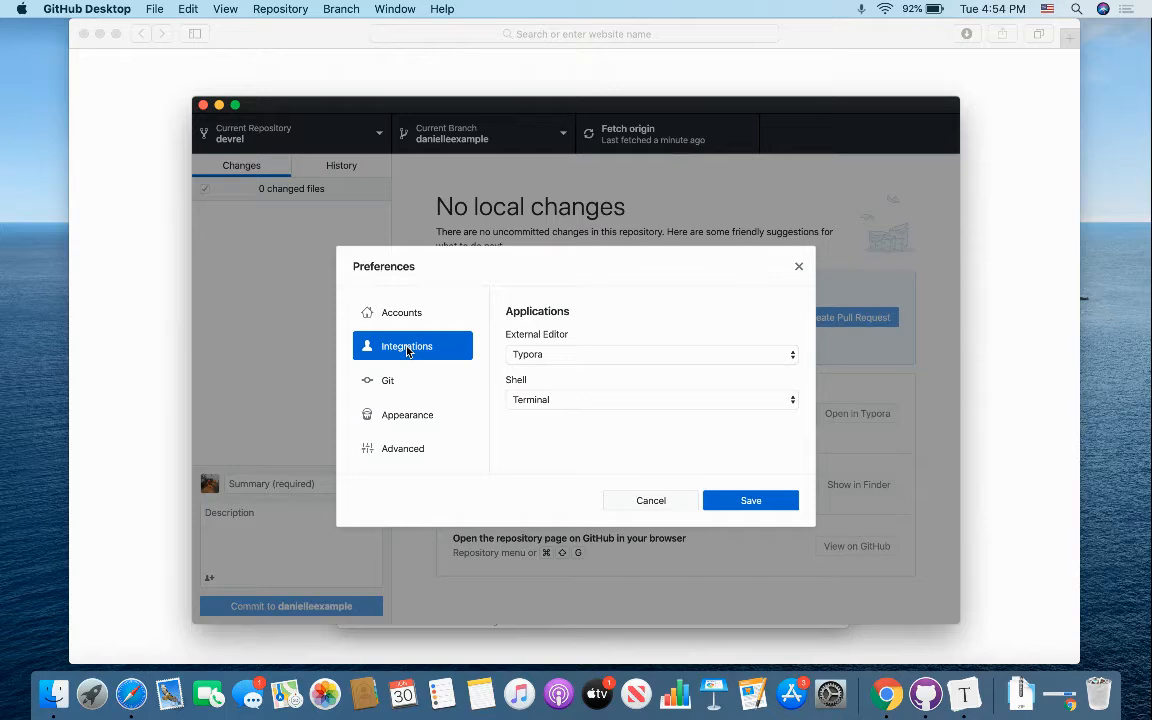
{"action": "left_click", "coordinate": [654, 356]}
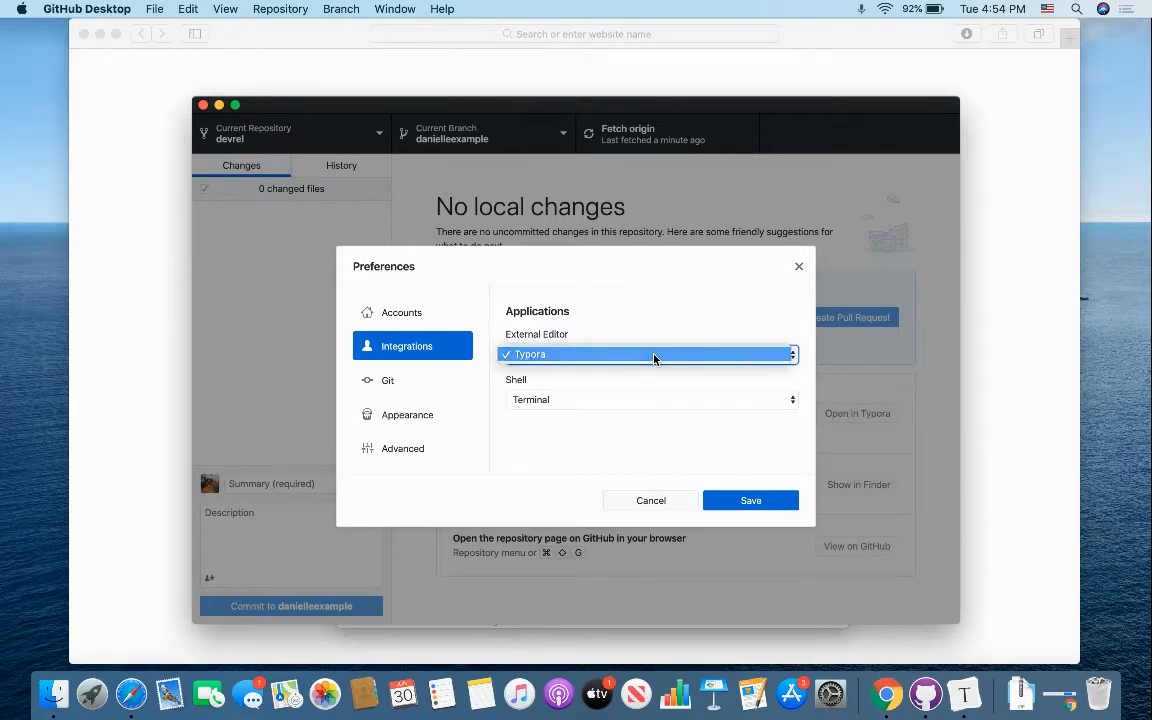
{"action": "left_click", "coordinate": [654, 356]}
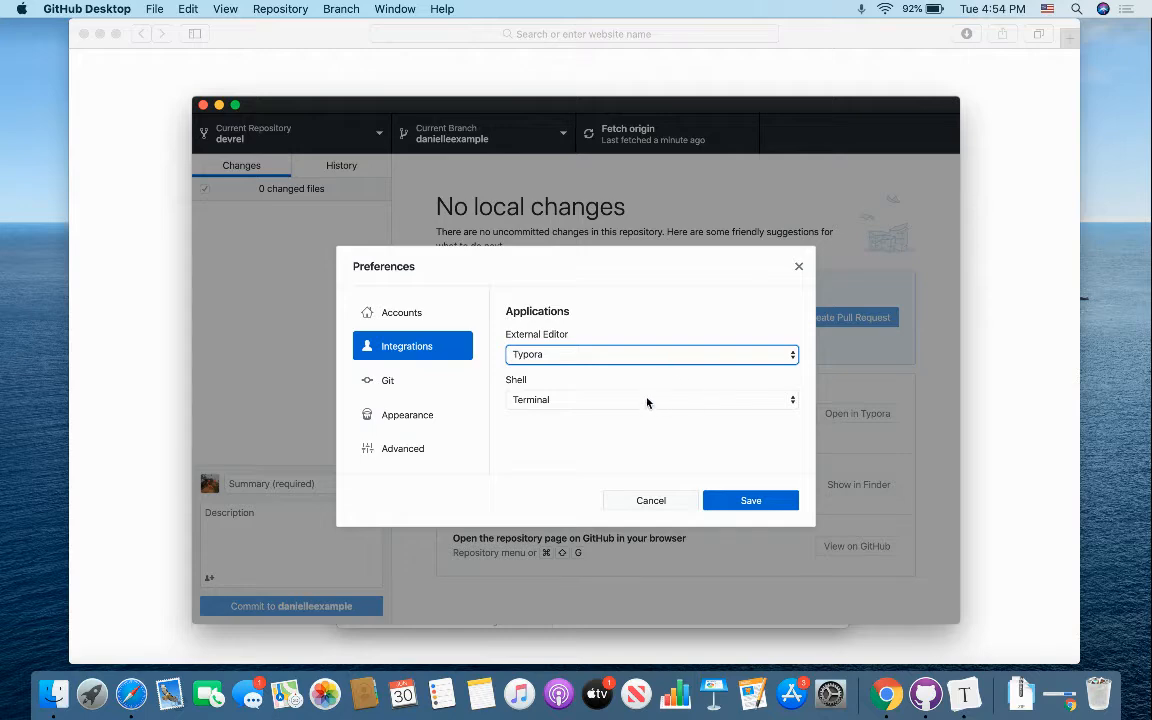
{"action": "left_click", "coordinate": [646, 400]}
{"action": "left_click", "coordinate": [646, 400]}
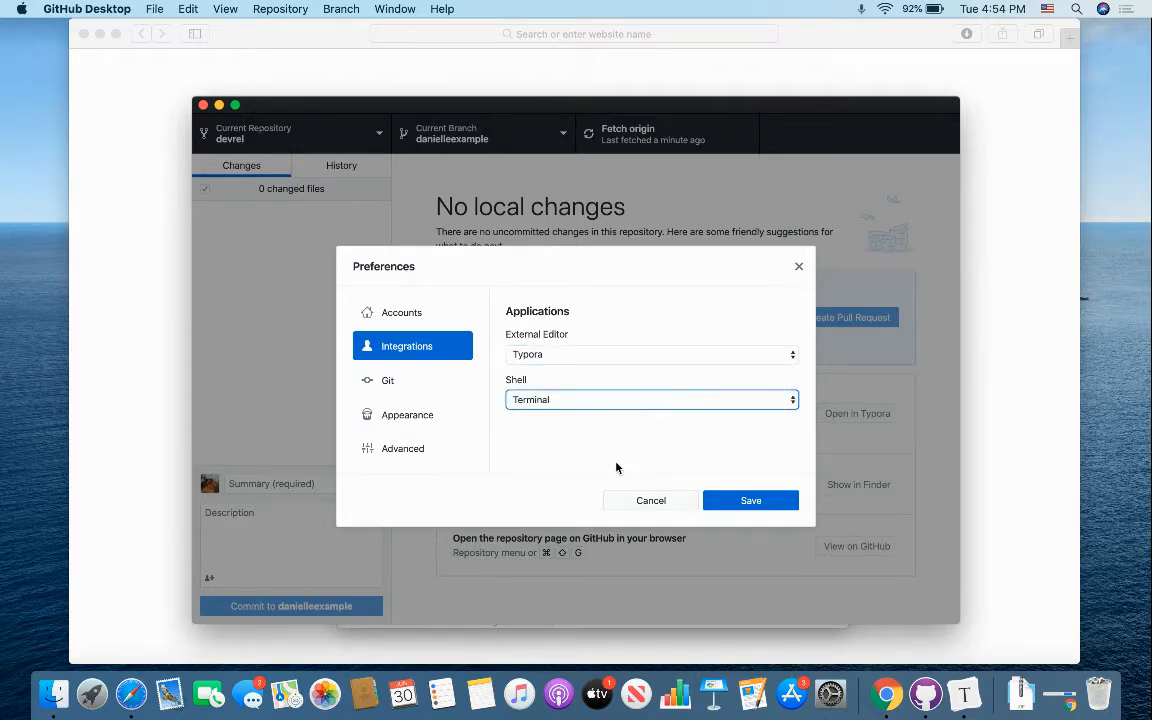
{"action": "left_click", "coordinate": [631, 357]}
{"action": "left_click", "coordinate": [631, 357]}
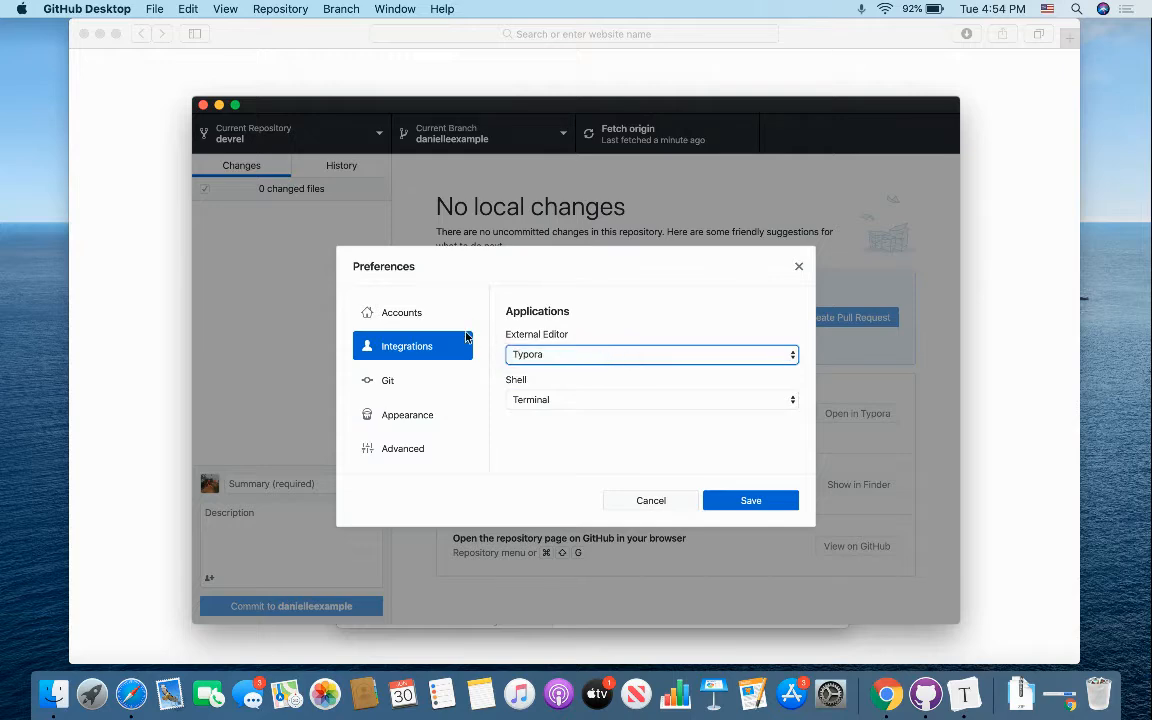
{"action": "left_click", "coordinate": [750, 500]}
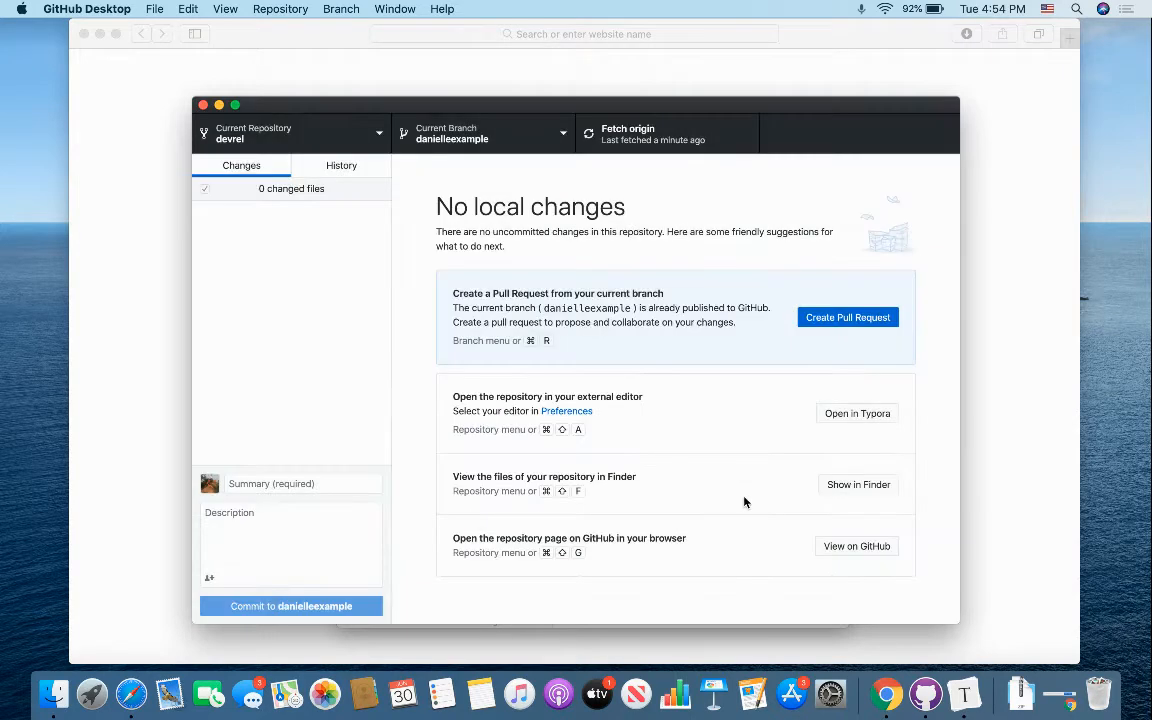
In Typora, open new_file.md from new_folder and add the line "content for desktop demonstration" below the description.
{"action": "left_click", "coordinate": [857, 413]}
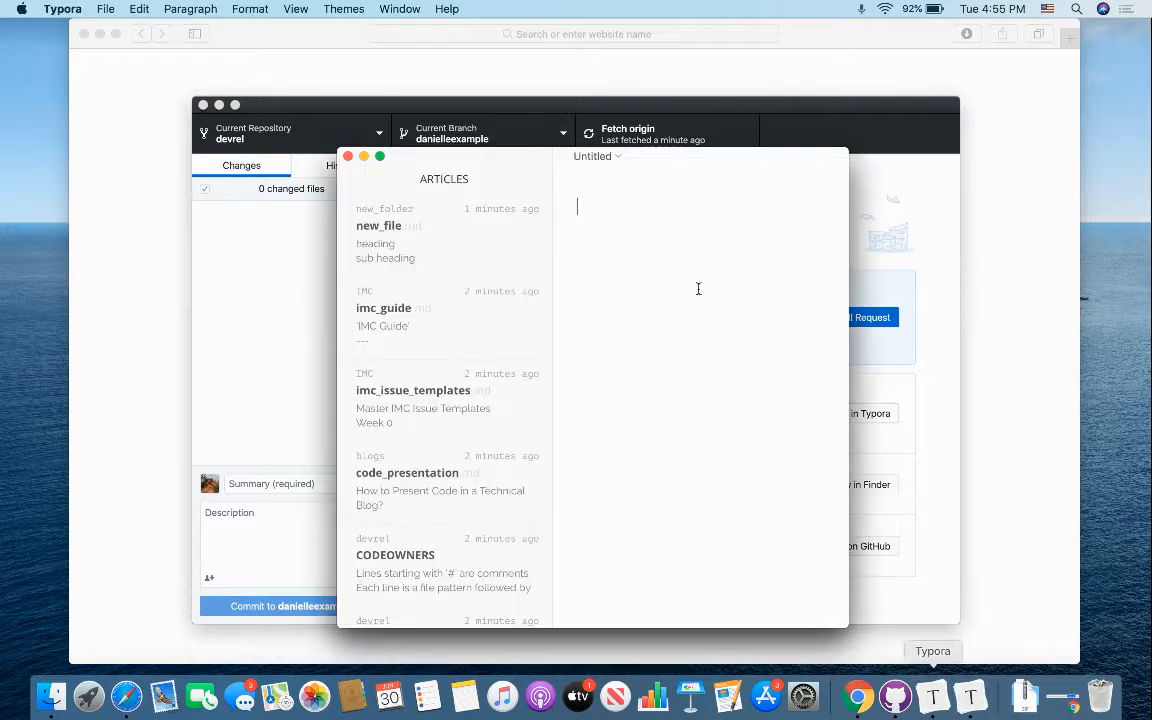
{"action": "mouse_move", "coordinate": [540, 231]}
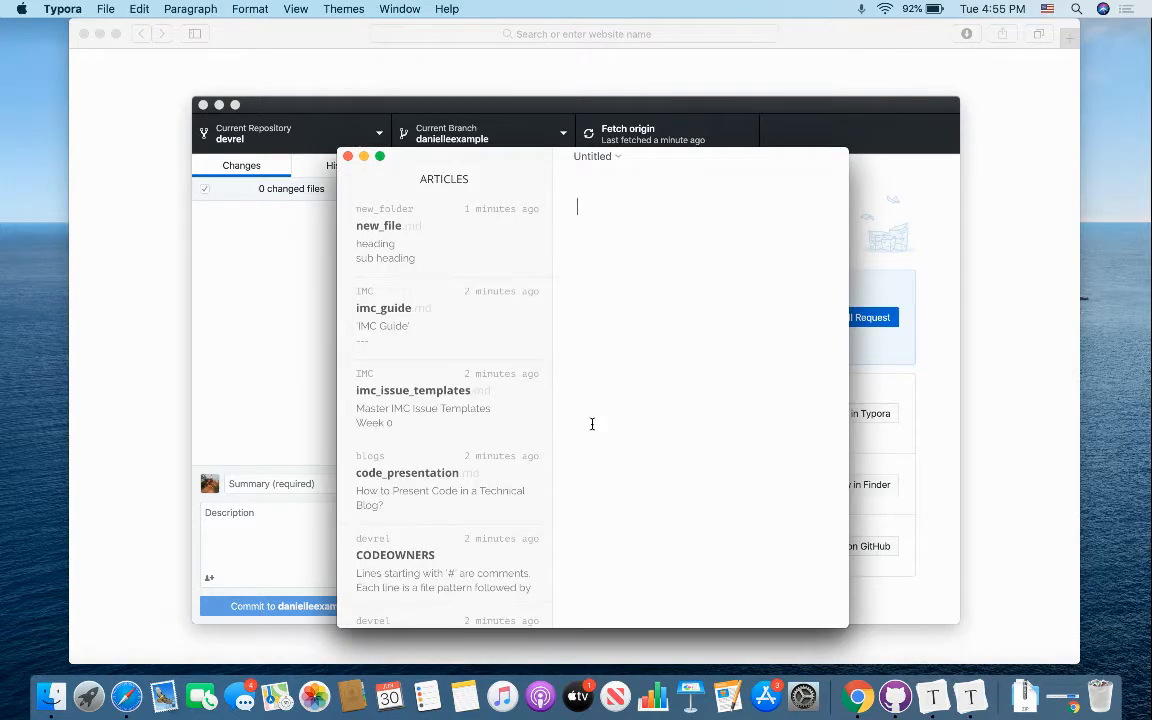
{"action": "left_click", "coordinate": [485, 234]}
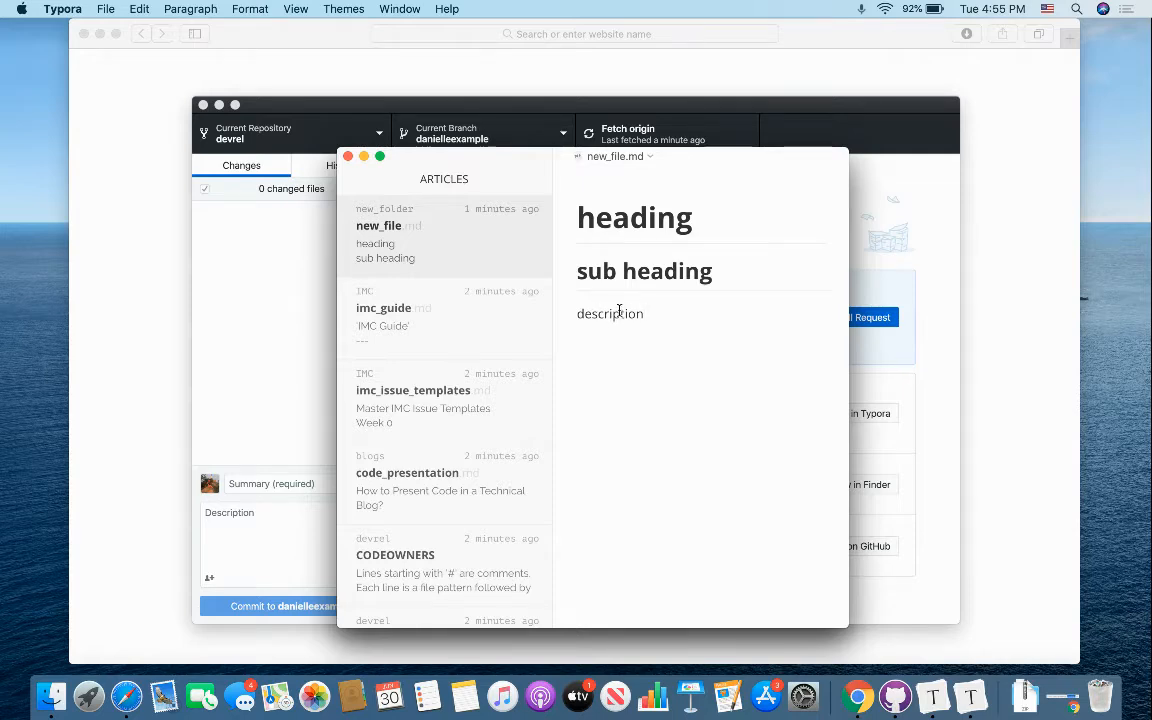
{"action": "key", "text": "Return"}
{"action": "type", "text": "content for "}
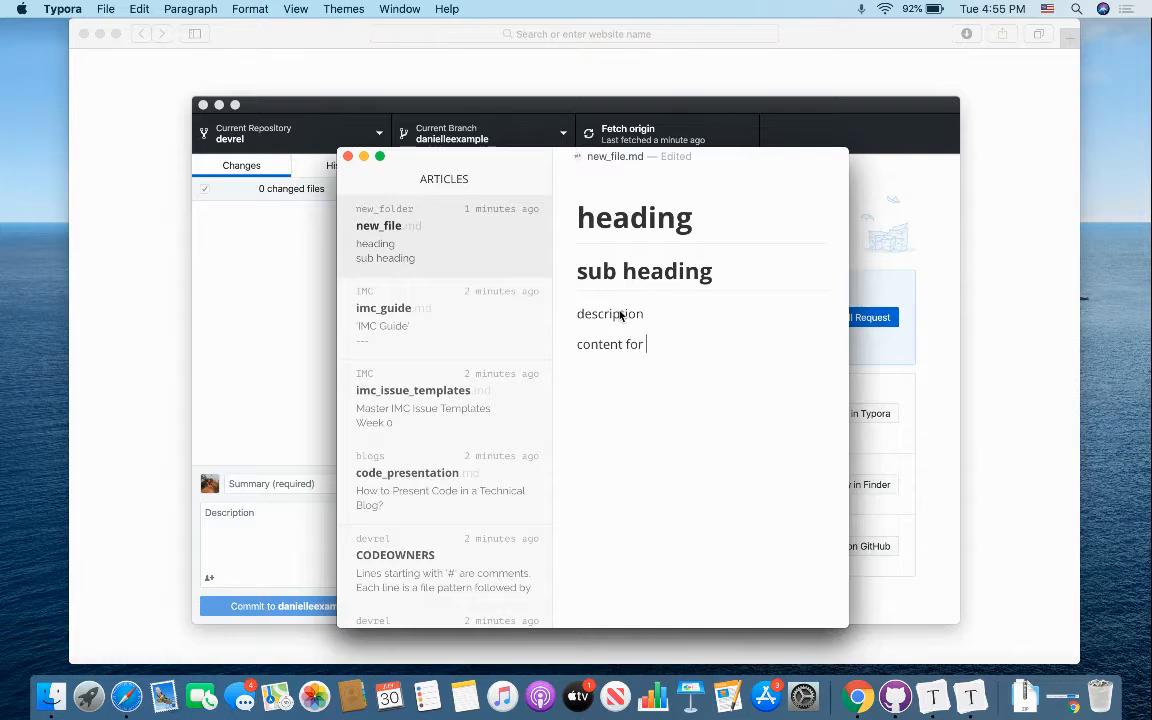
{"action": "type", "text": "desktop demonstration"}
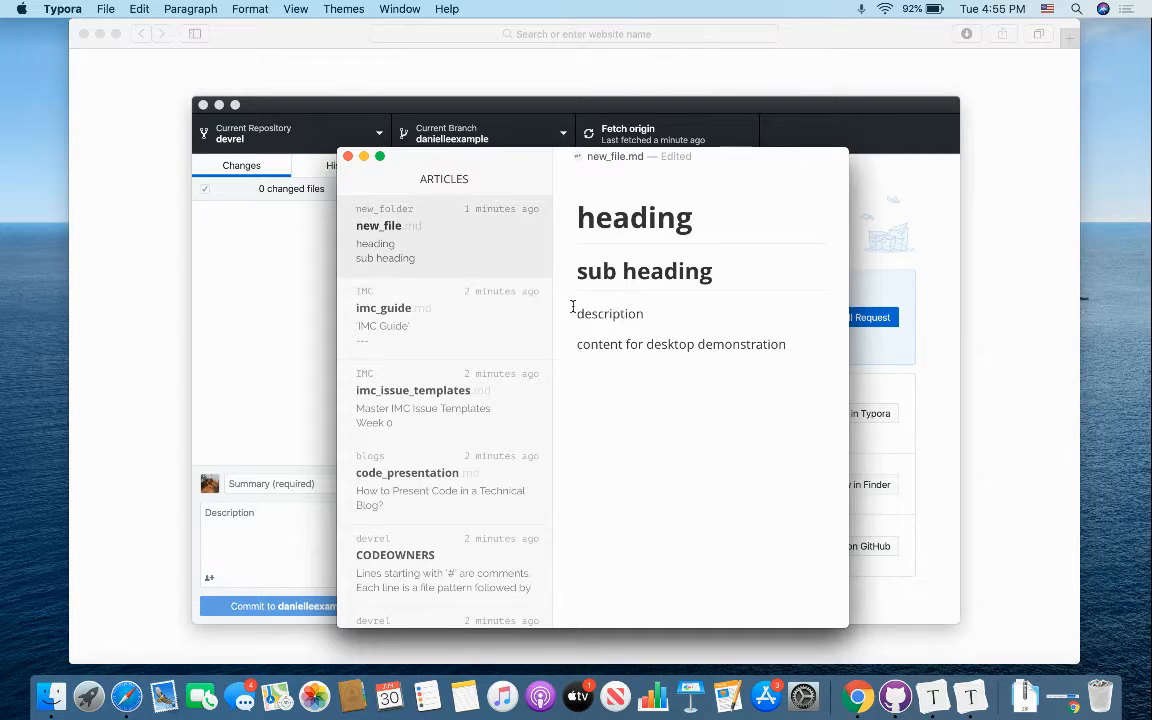
Delete the "sub heading" line from new_file.md and save the file.
{"action": "left_click_drag", "start_coordinate": [716, 270], "coordinate": [540, 249]}
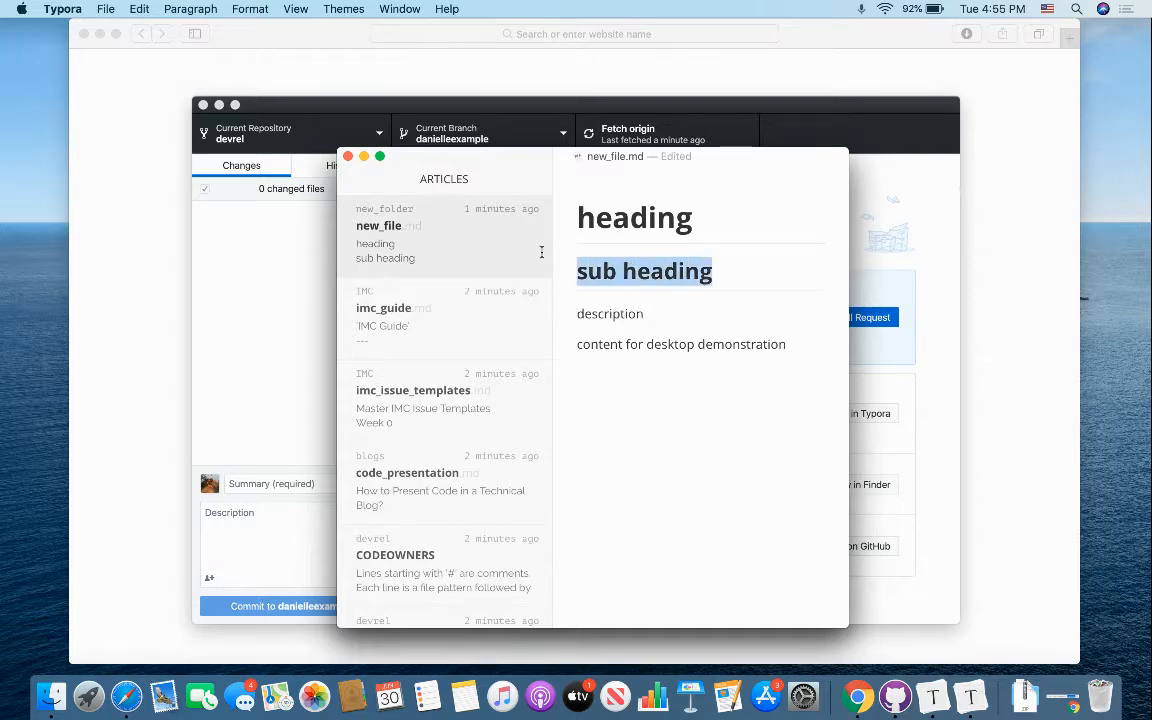
{"action": "key", "text": "BackSpace"}
{"action": "key", "text": "BackSpace"}
{"action": "key", "text": "BackSpace"}
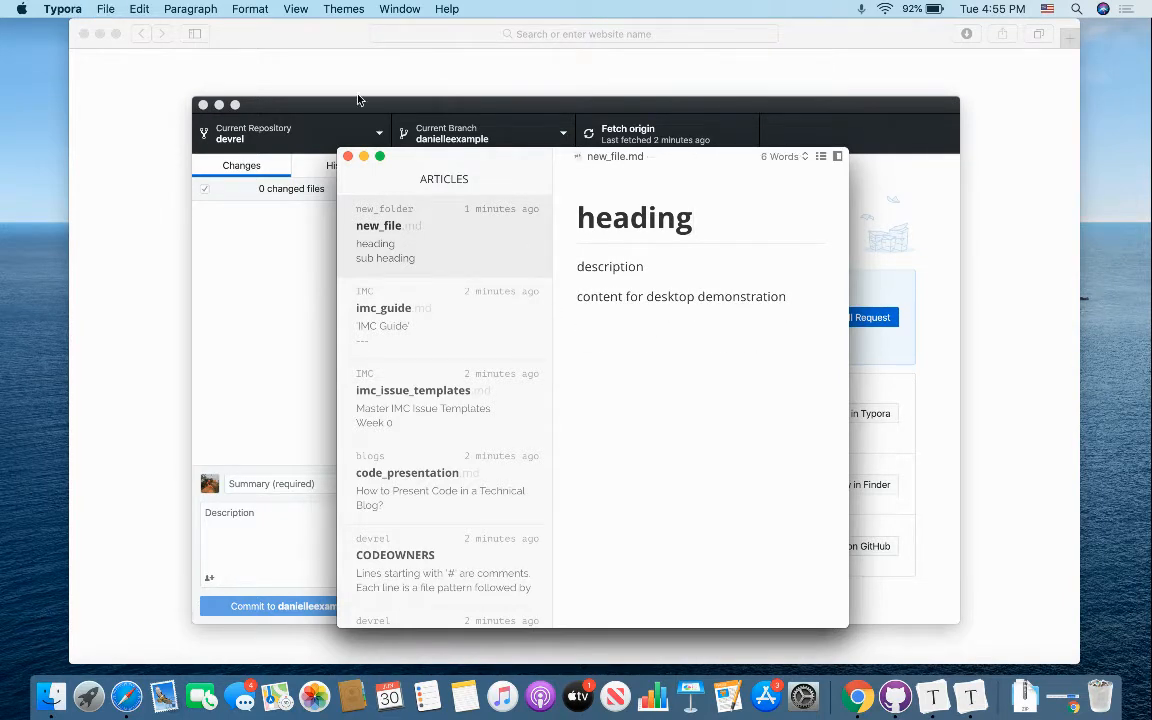
{"action": "left_click", "coordinate": [108, 9]}
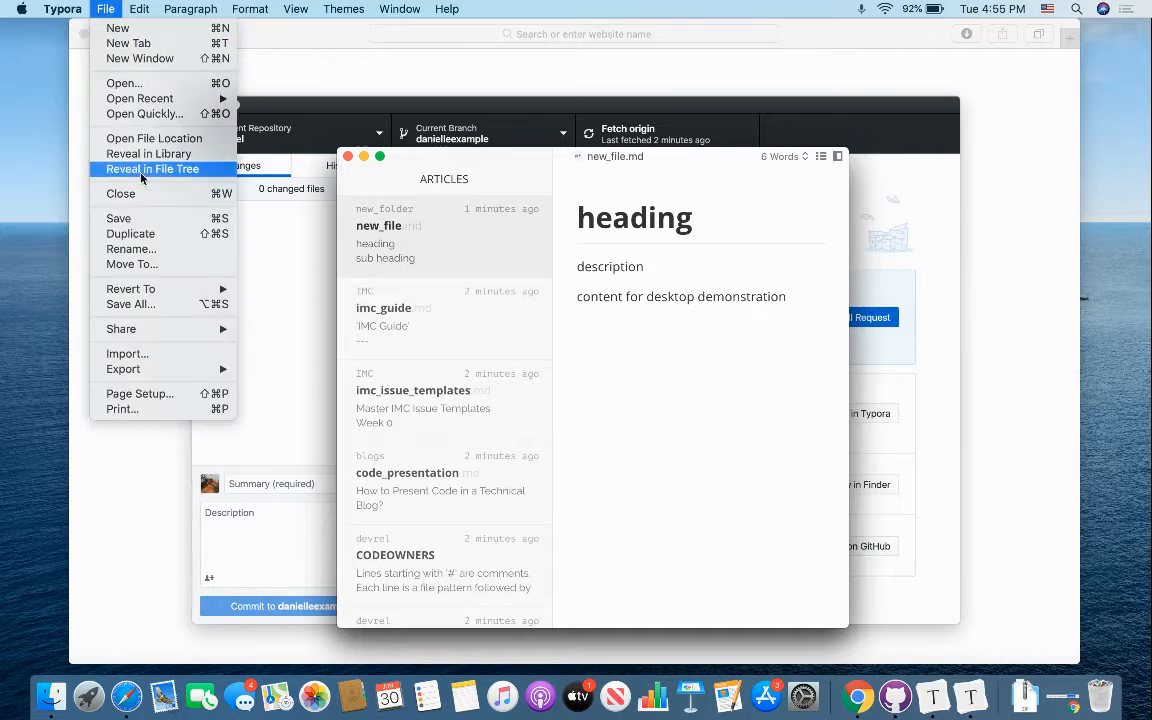
{"action": "left_click", "coordinate": [139, 220]}
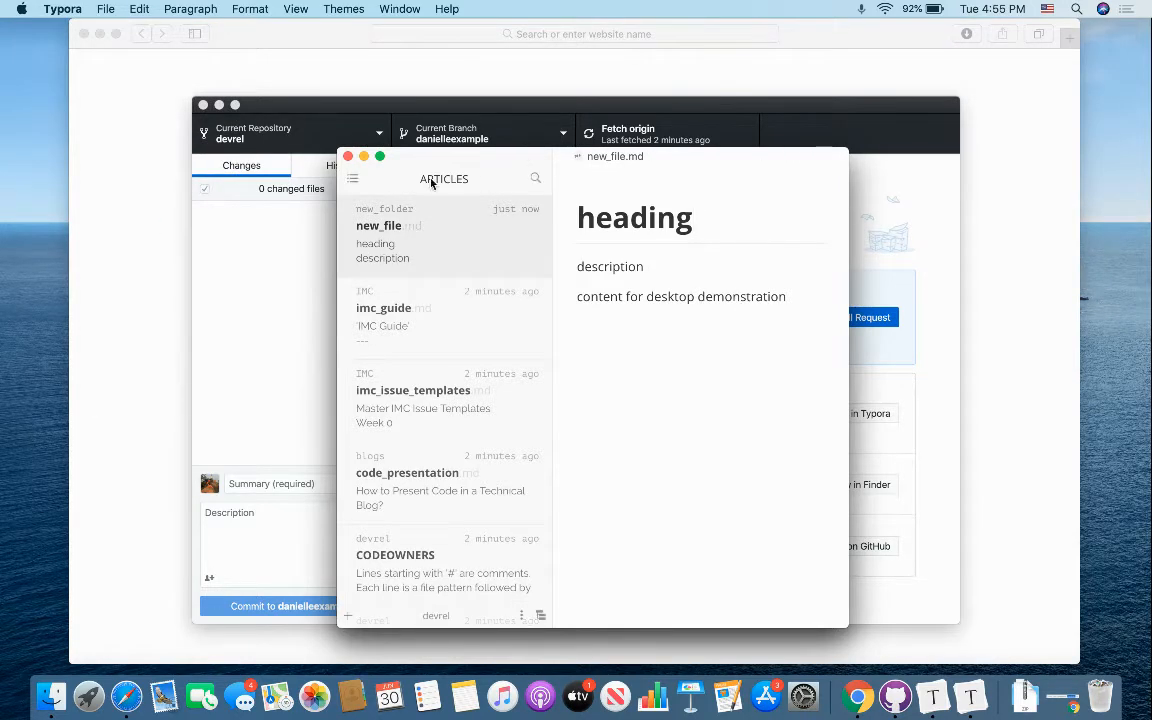
In GitHub Desktop, commit the change with summary "updating new_file.md" and description "added and removed content to demonstrate using github desktop".
{"action": "left_click", "coordinate": [874, 128]}
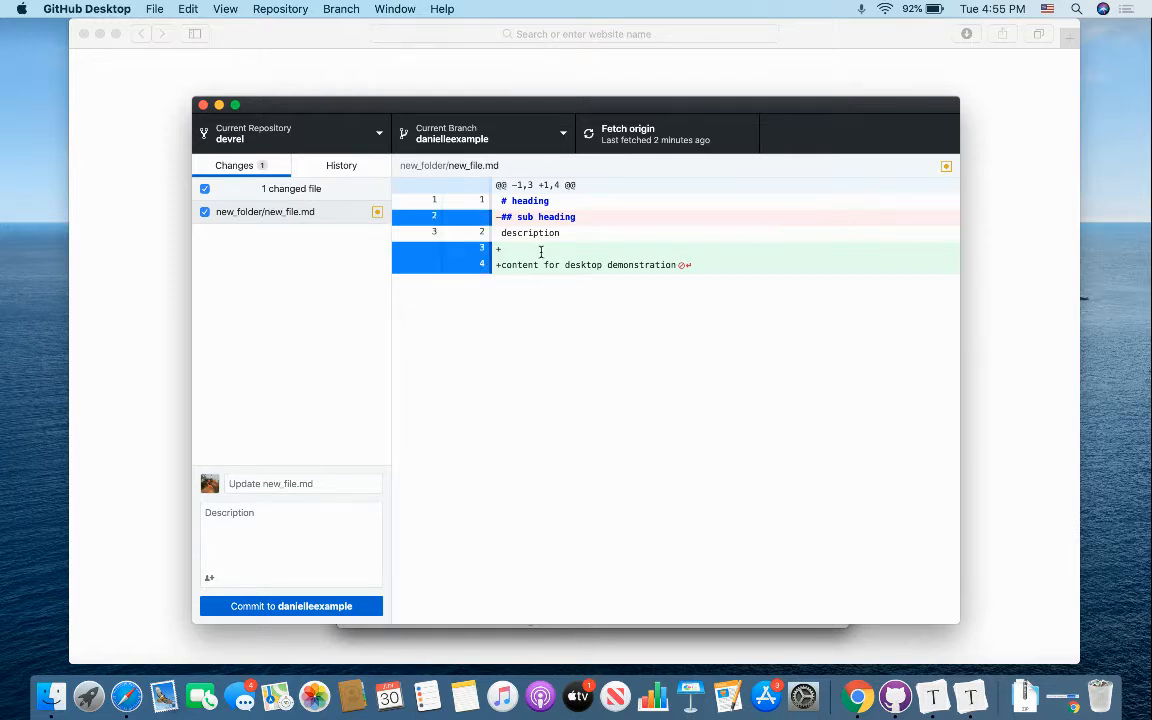
{"action": "left_click", "coordinate": [321, 484]}
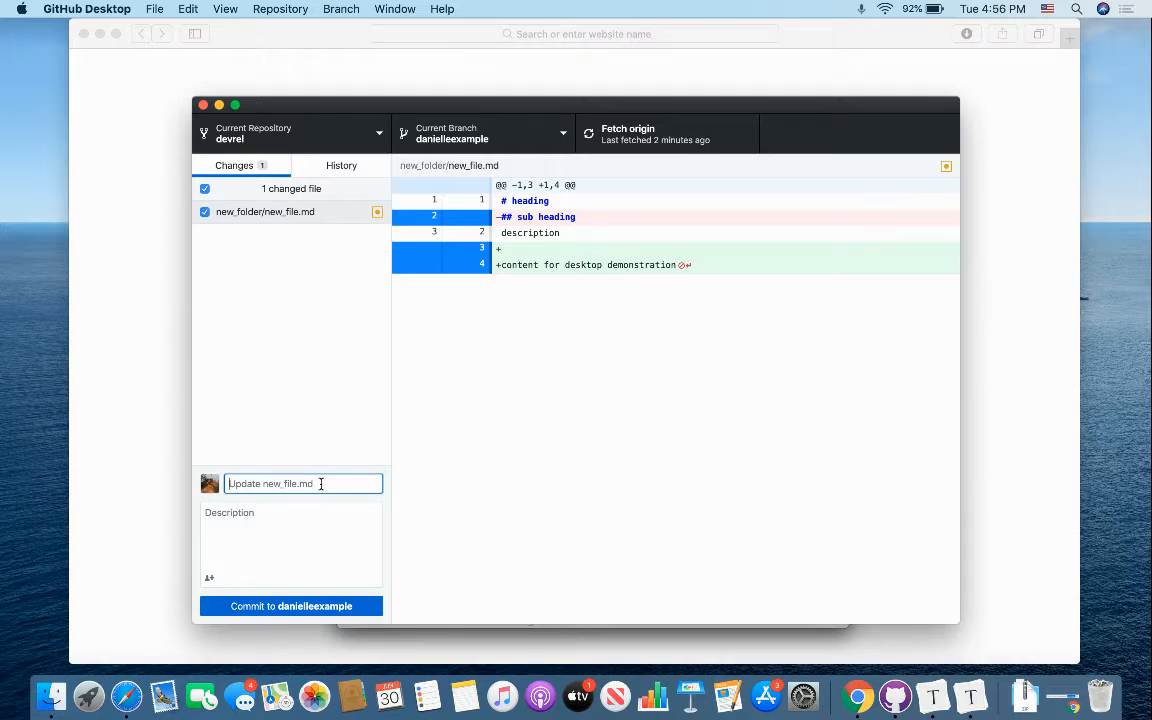
{"action": "type", "text": "updating new _file.md"}
{"action": "left_click", "coordinate": [292, 540]}
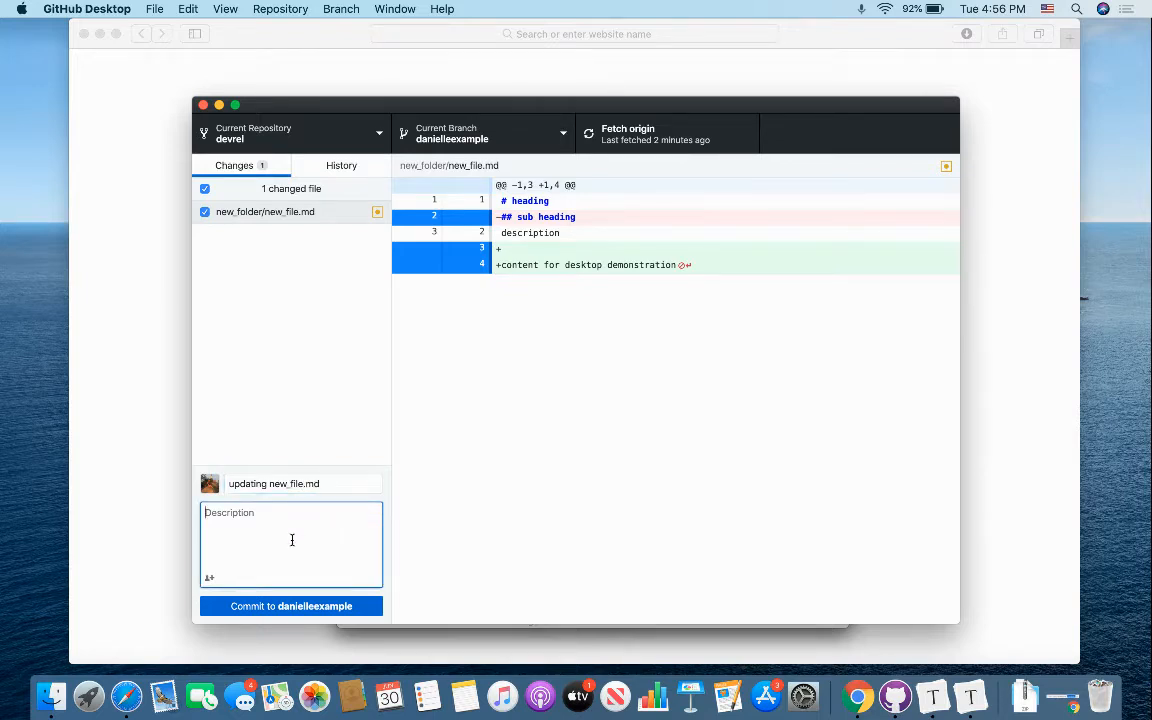
{"action": "type", "text": "added and removed content to demonstar"}
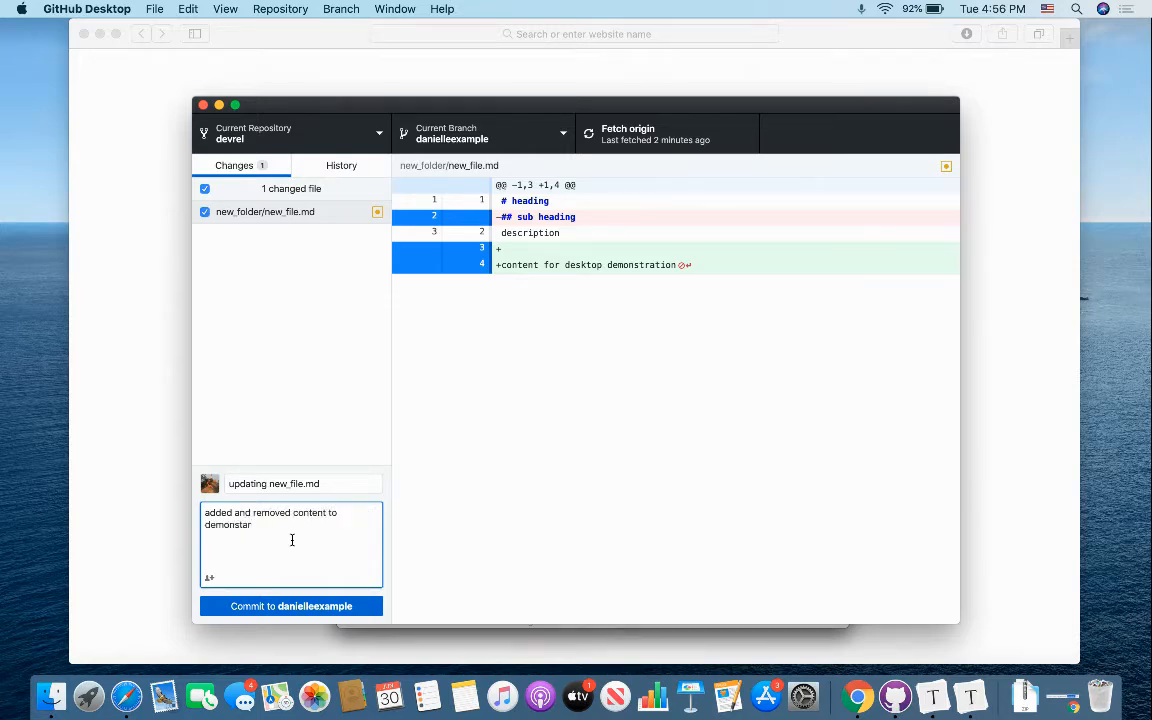
{"action": "key", "text": "BackSpace"}
{"action": "key", "text": "BackSpace"}
{"action": "type", "text": "rate using github deskt"}
{"action": "type", "text": "op"}
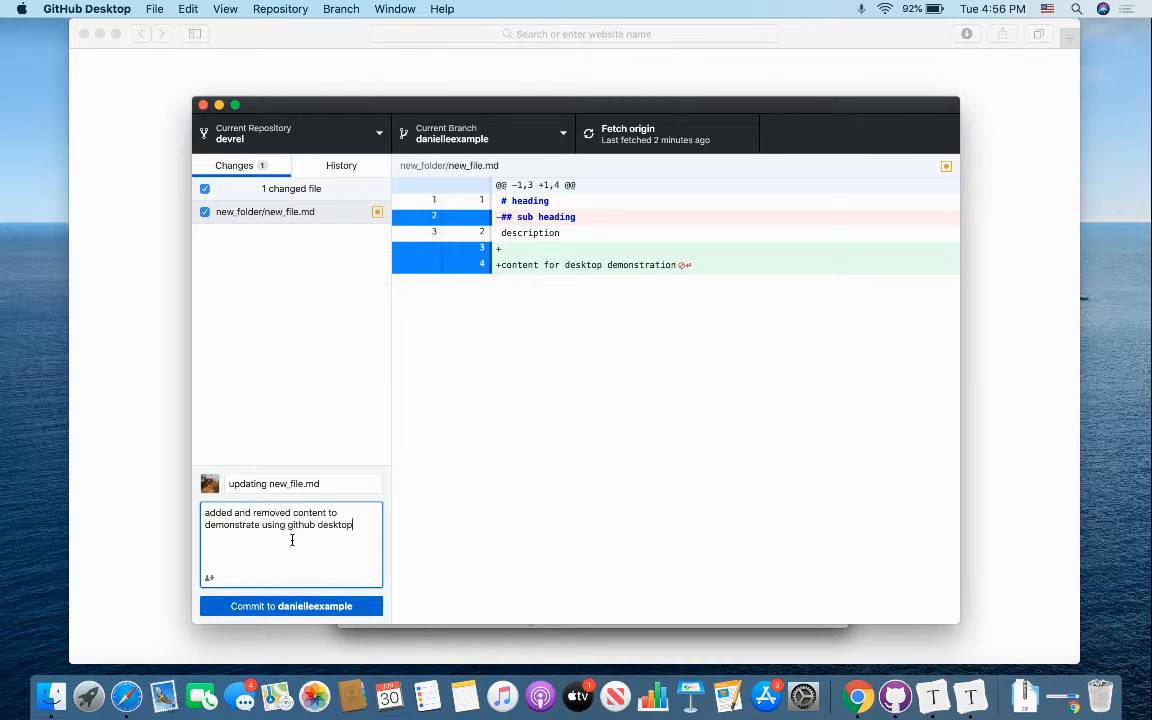
{"action": "left_click", "coordinate": [366, 609]}
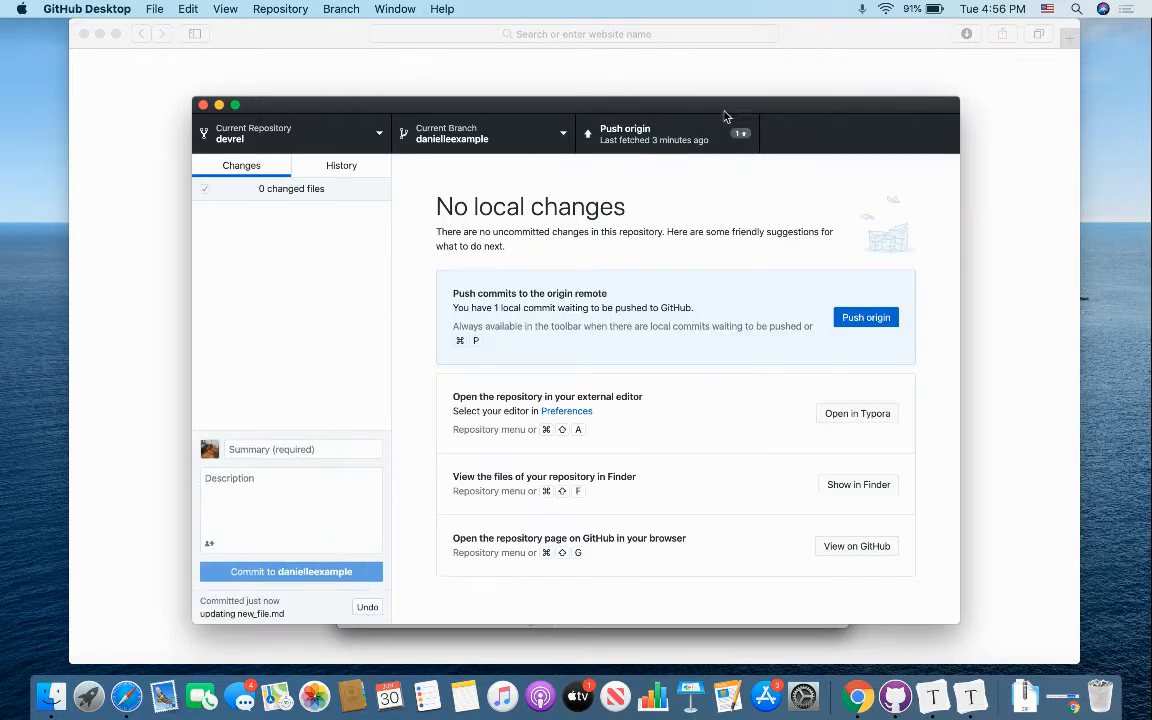
Push the commit to origin, and switch to Typora to show the devrel repository as a file tree.
{"action": "left_click", "coordinate": [866, 318]}
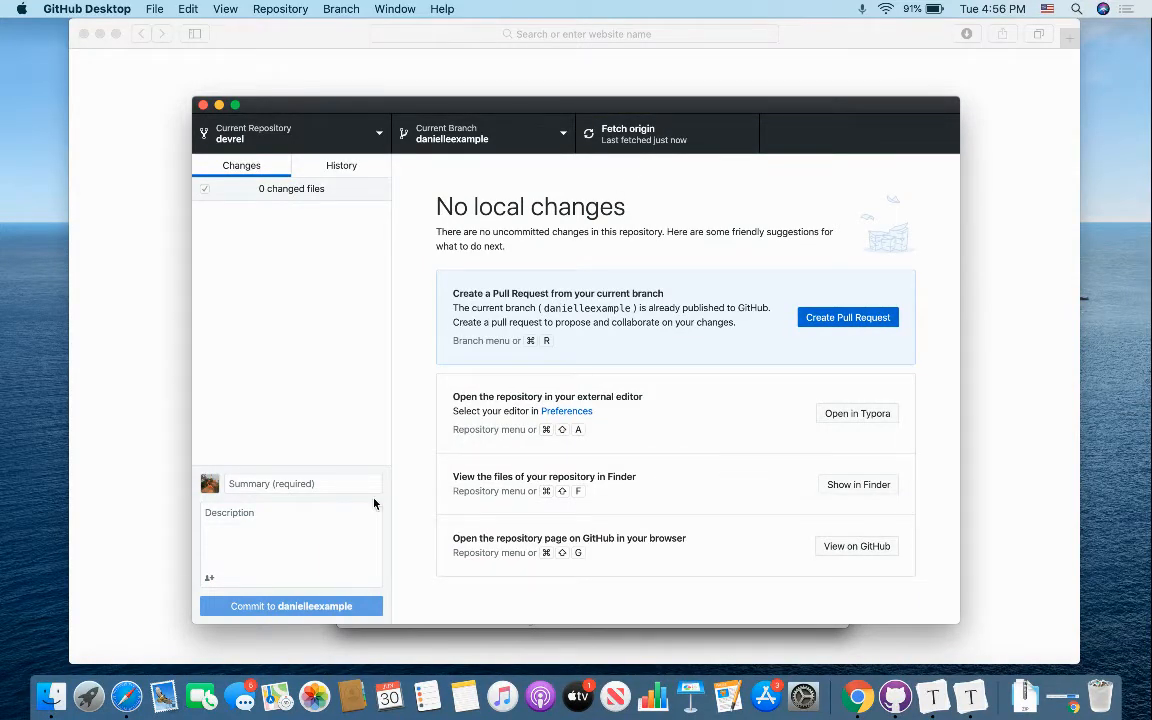
{"action": "left_click", "coordinate": [969, 697]}
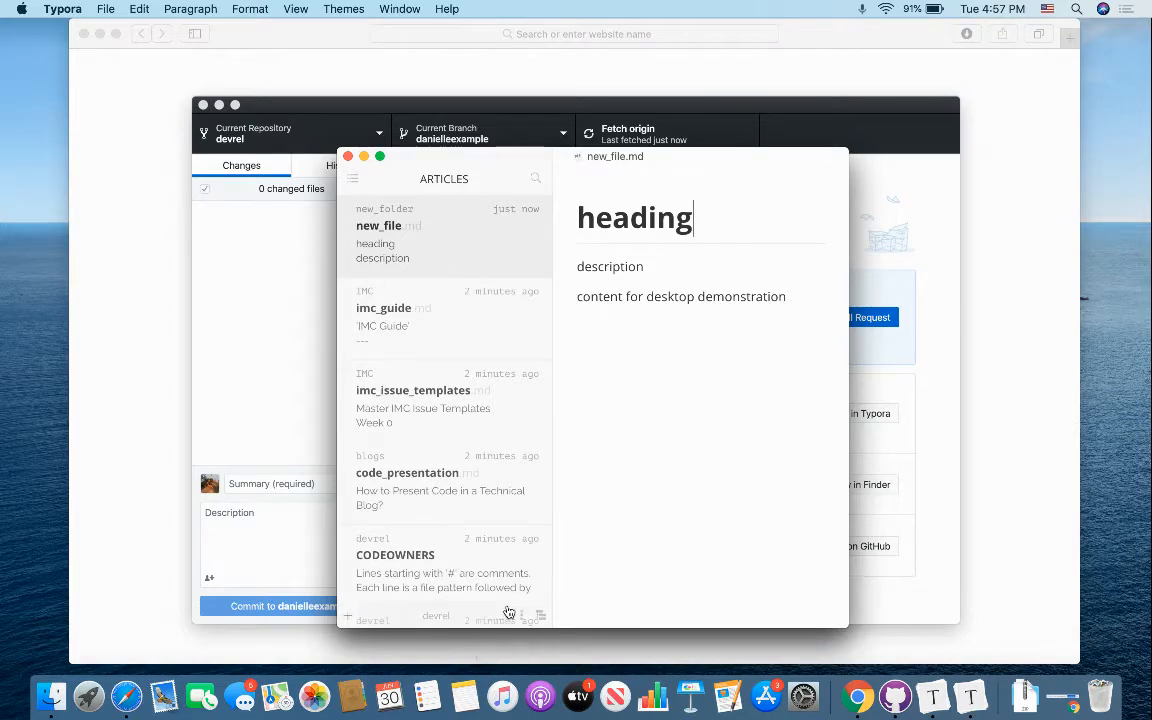
{"action": "left_click", "coordinate": [540, 615]}
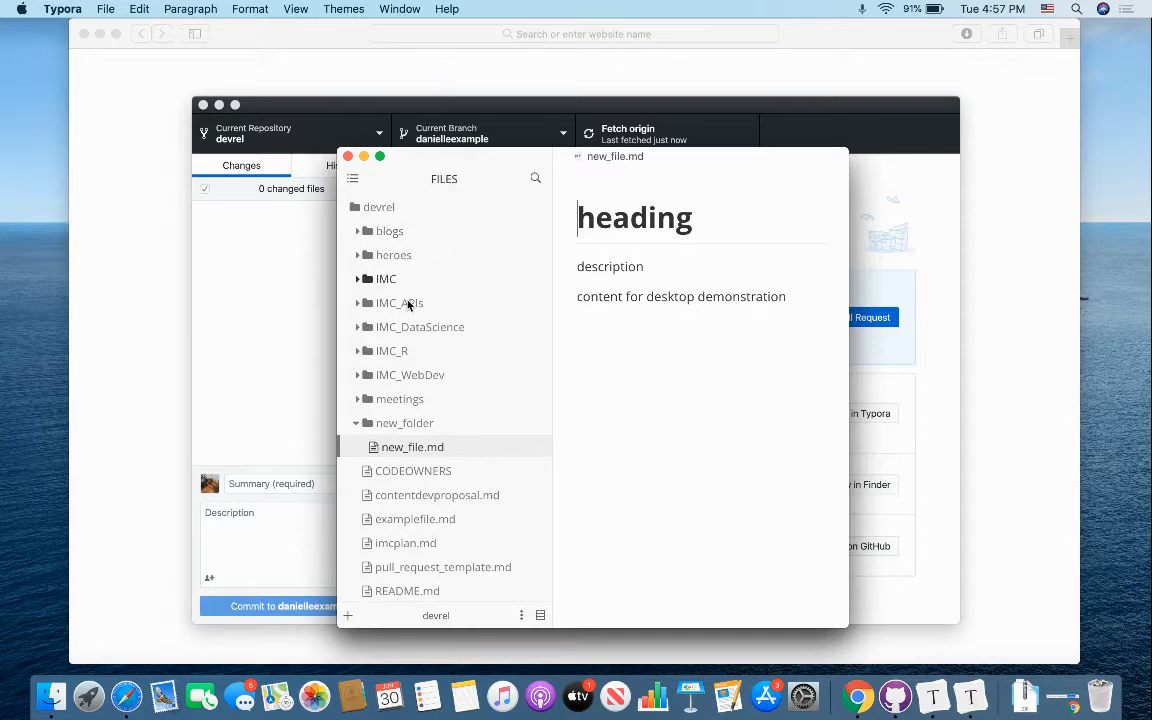
Create a new file named exampple_file.md in the devrel folder.
{"action": "scroll", "coordinate": [419, 414], "scroll_direction": "down", "scroll_amount": 2}
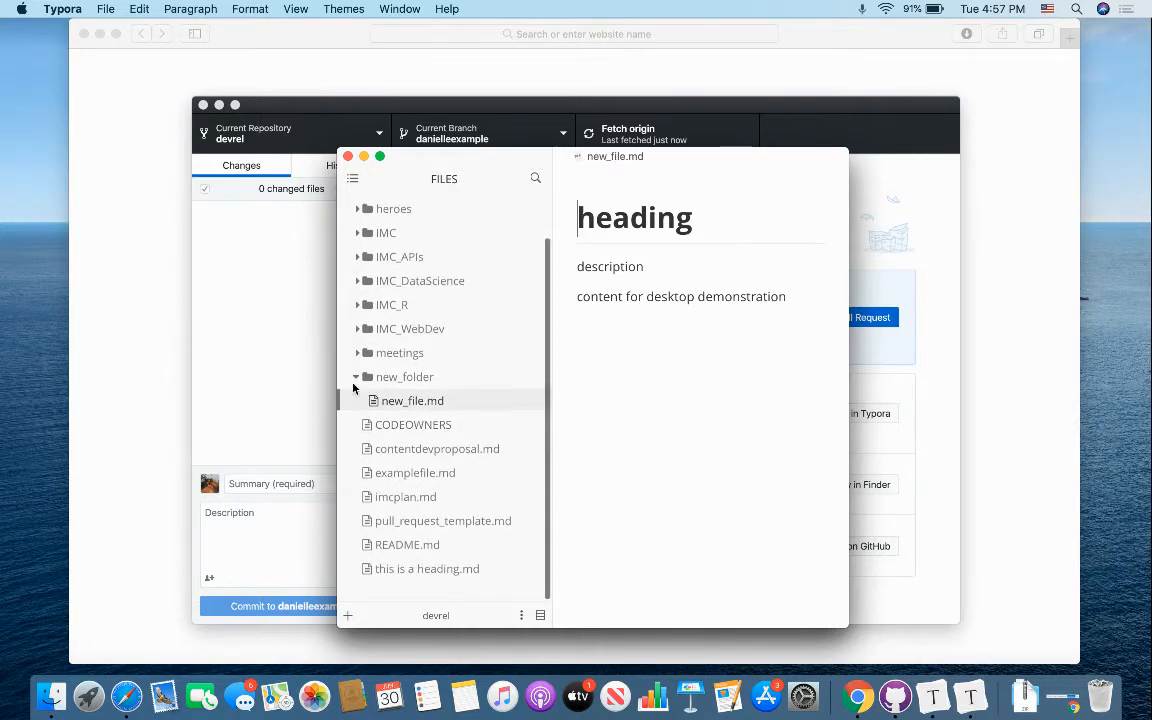
{"action": "scroll", "coordinate": [370, 380], "scroll_direction": "up", "scroll_amount": 1}
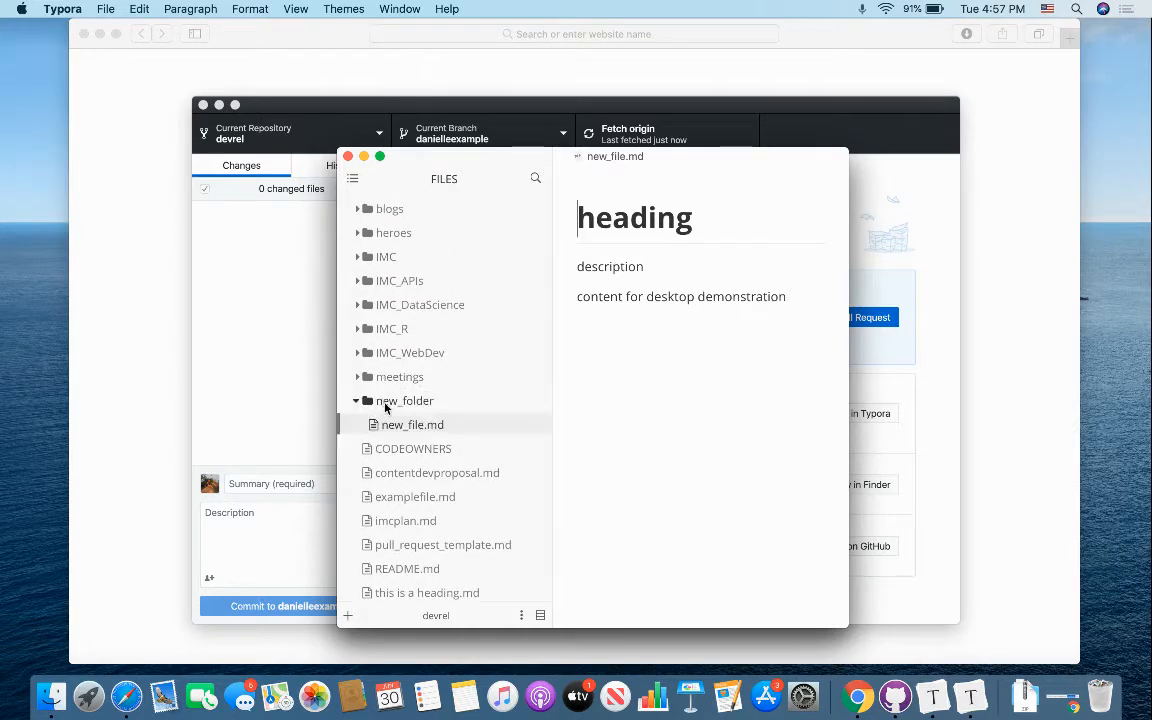
{"action": "left_click", "coordinate": [346, 619]}
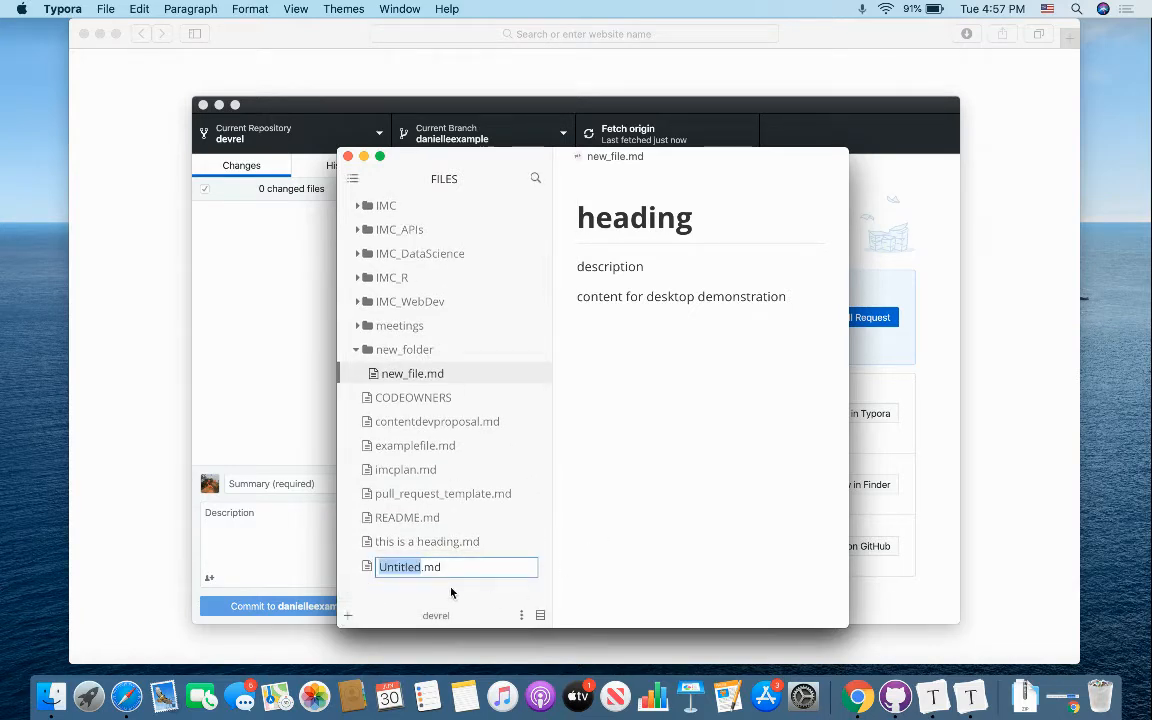
{"action": "type", "text": "exampple"}
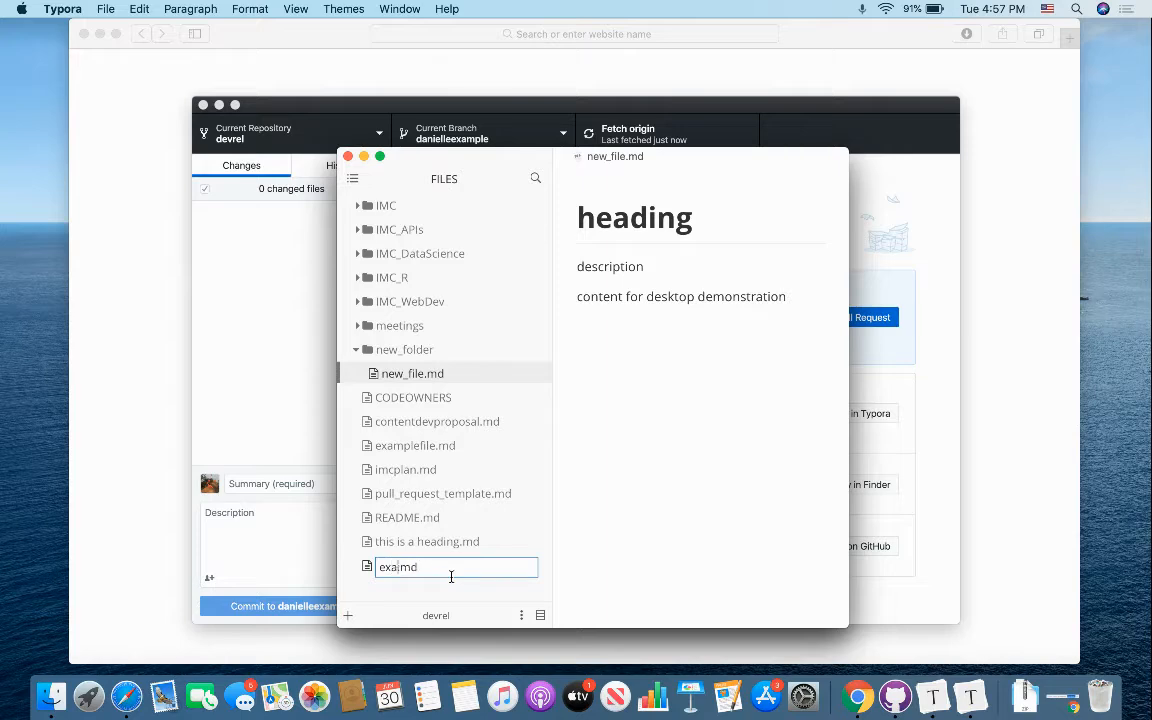
{"action": "type", "text": "_file"}
{"action": "key", "text": "Return"}
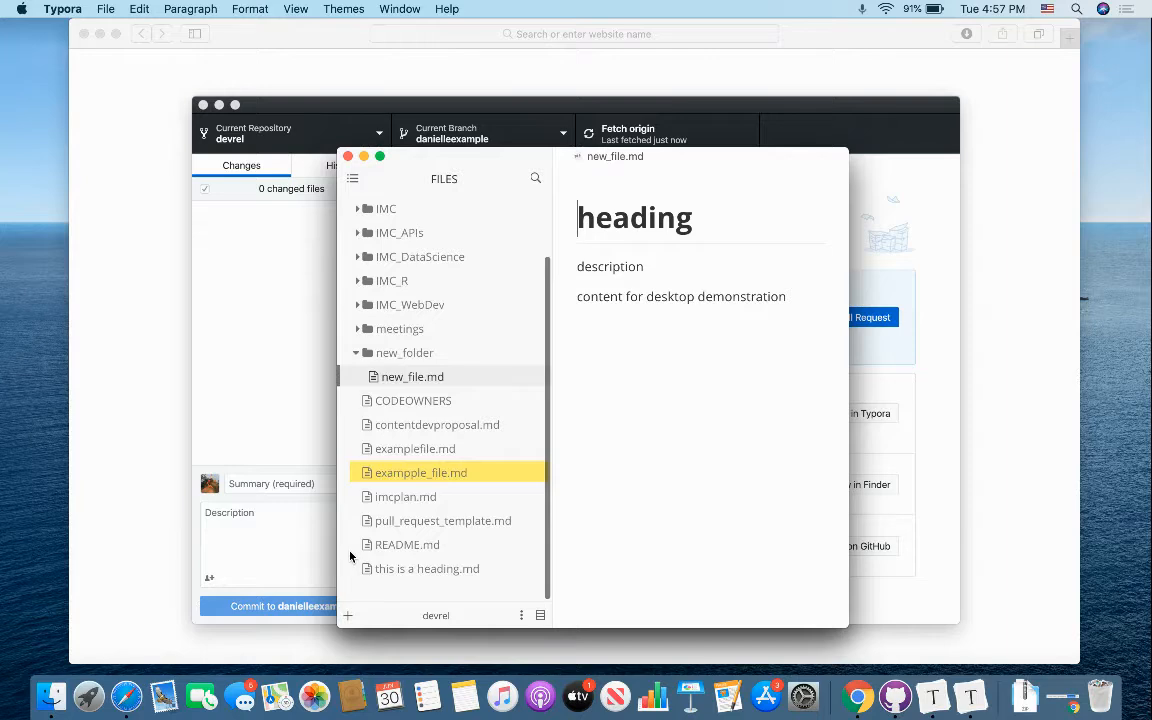
Open exampple_file.md and move it into new_folder, accepting the move.
{"action": "right_click", "coordinate": [472, 490]}
{"action": "key", "text": "Escape"}
{"action": "left_click", "coordinate": [466, 473]}
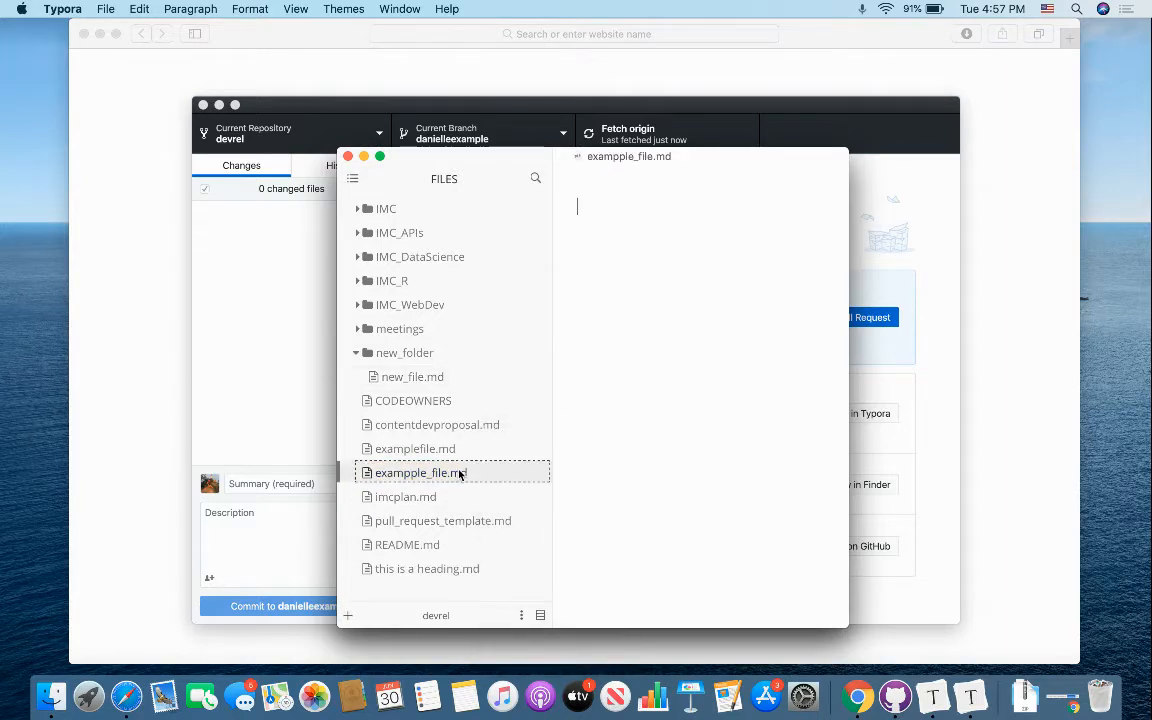
{"action": "left_click_drag", "start_coordinate": [462, 473], "coordinate": [442, 360]}
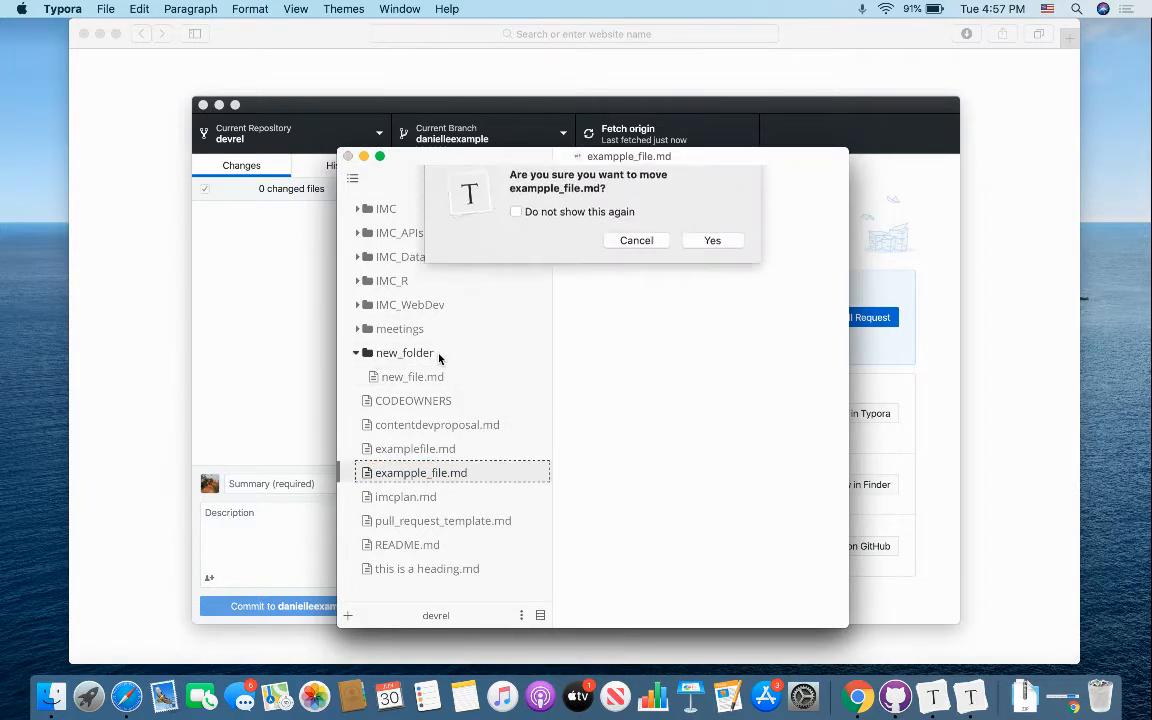
{"action": "left_click", "coordinate": [713, 251]}
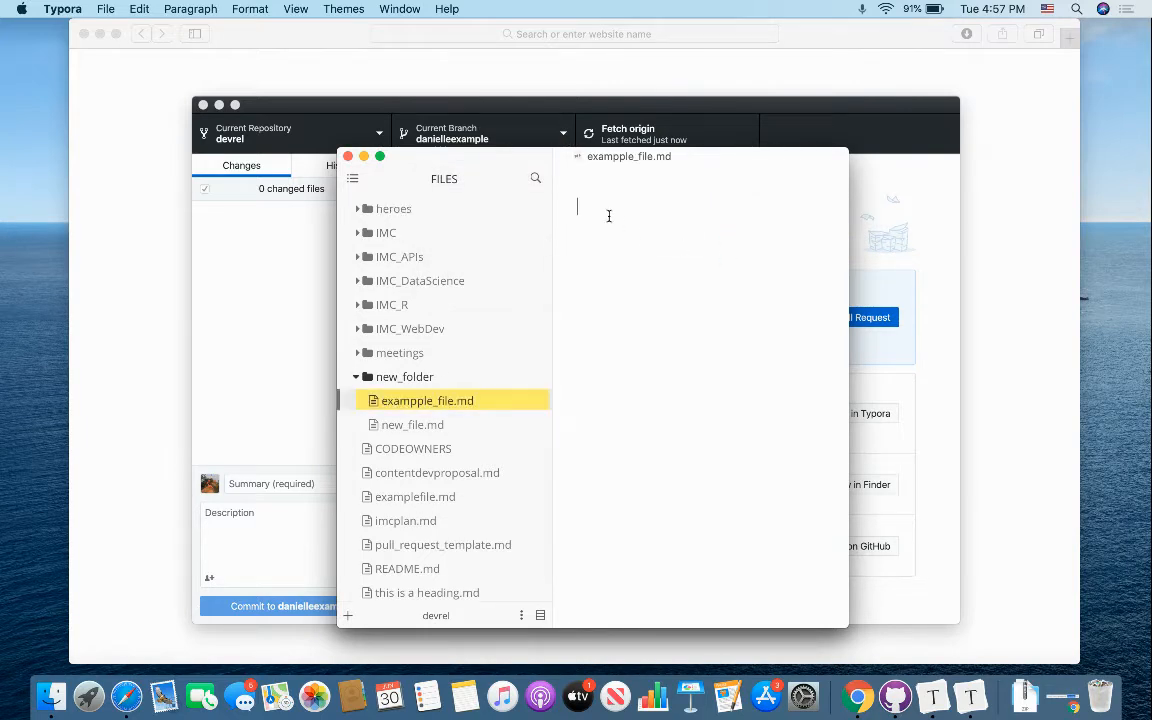
Write the heading "example heading", the second-level heading "example sub-heading" and the line "some content" in exampple_file.md, and save it.
{"action": "type", "text": "#"}
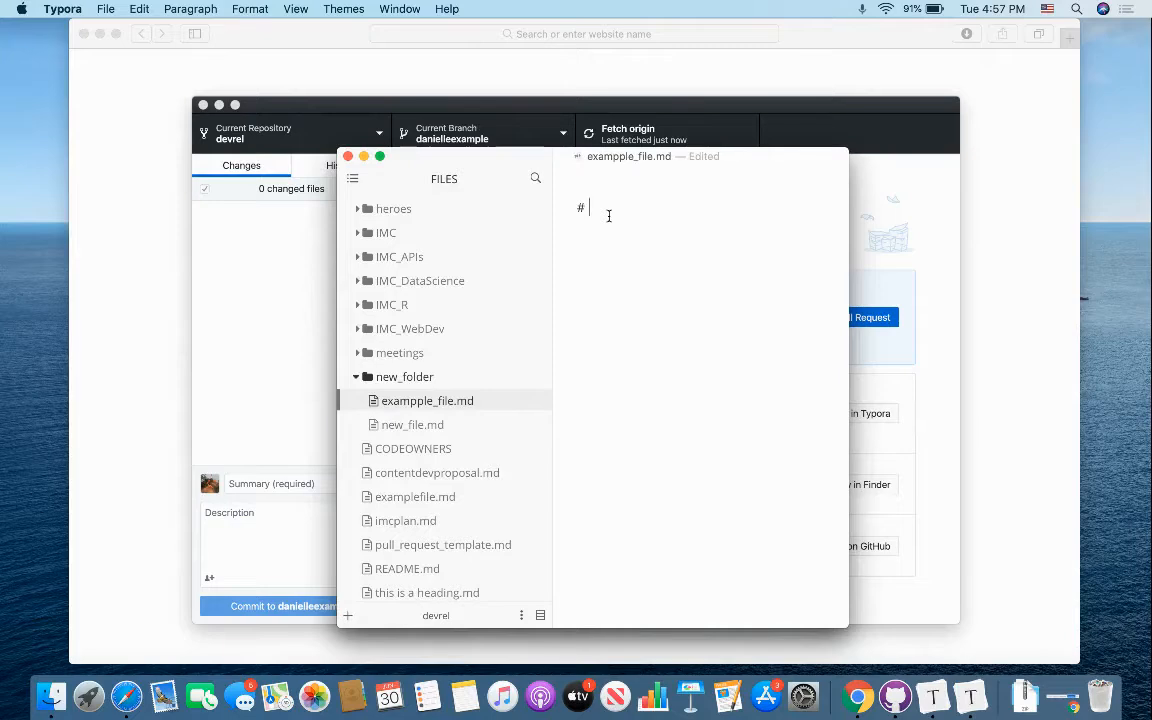
{"action": "type", "text": " example heading"}
{"action": "key", "text": "Return"}
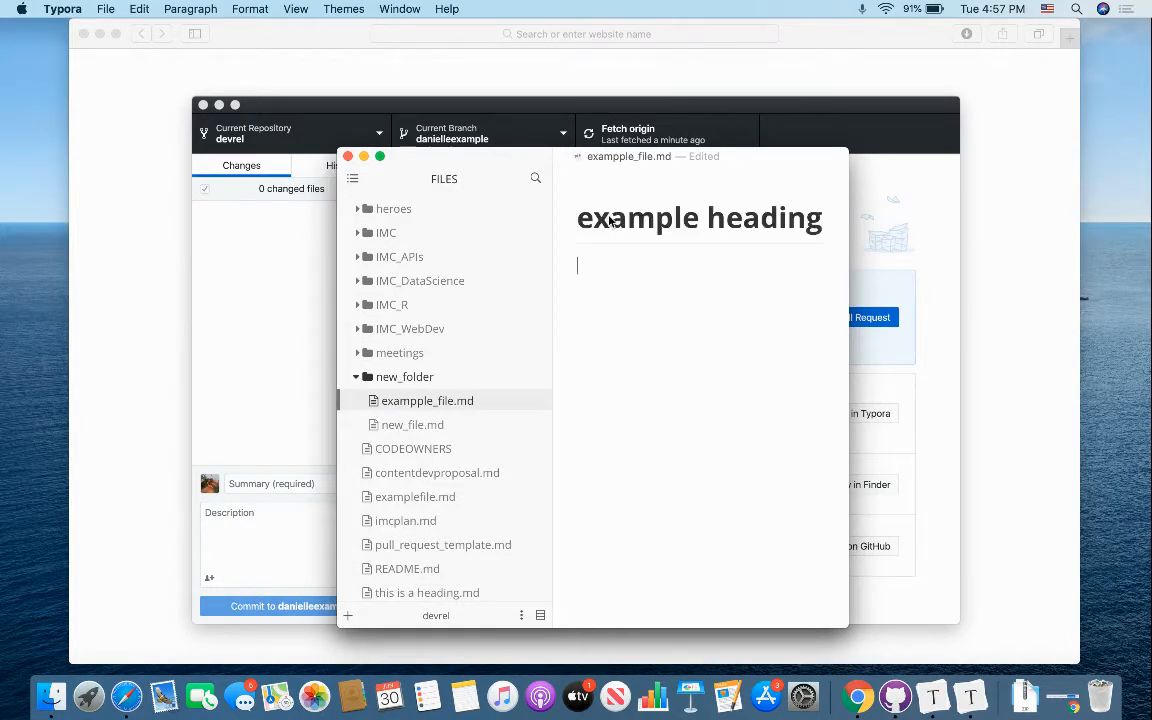
{"action": "type", "text": "## example"}
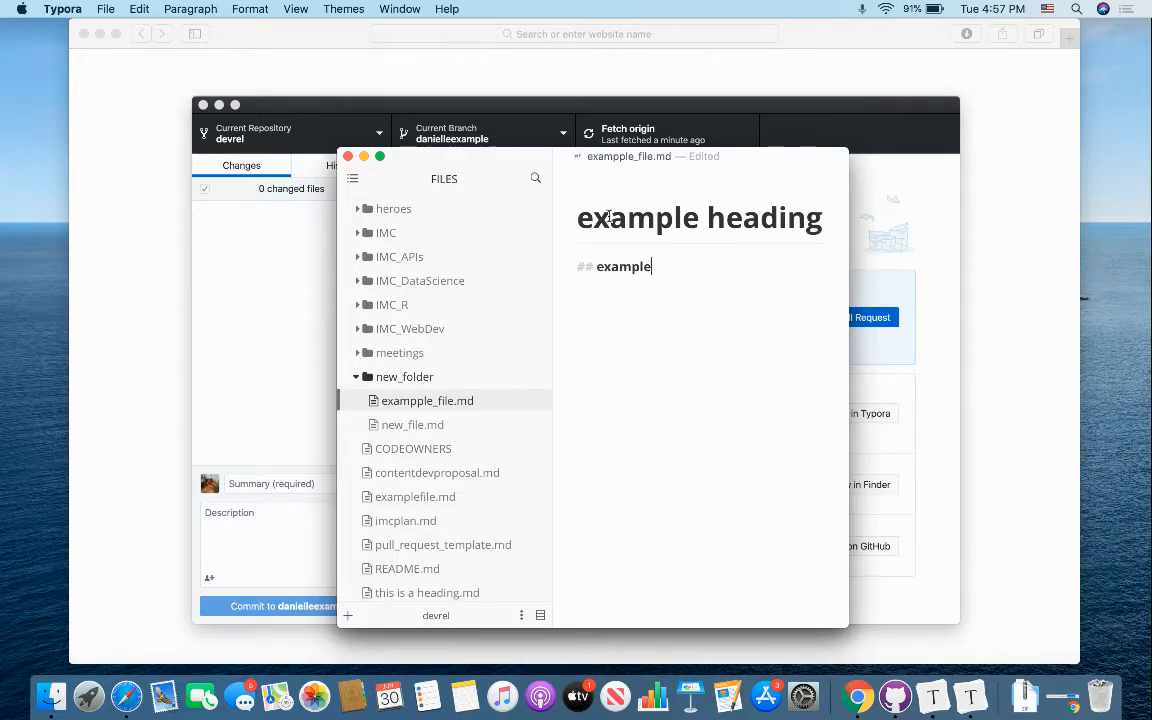
{"action": "type", "text": " sub-heading"}
{"action": "key", "text": "Return"}
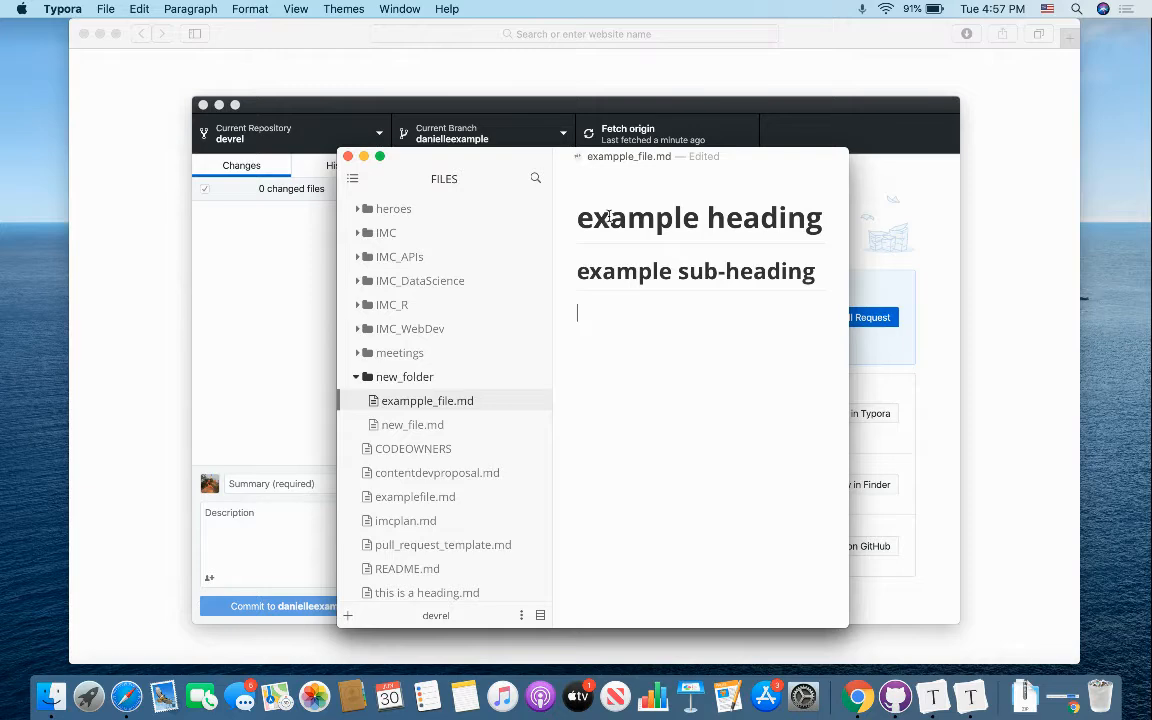
{"action": "type", "text": "some content"}
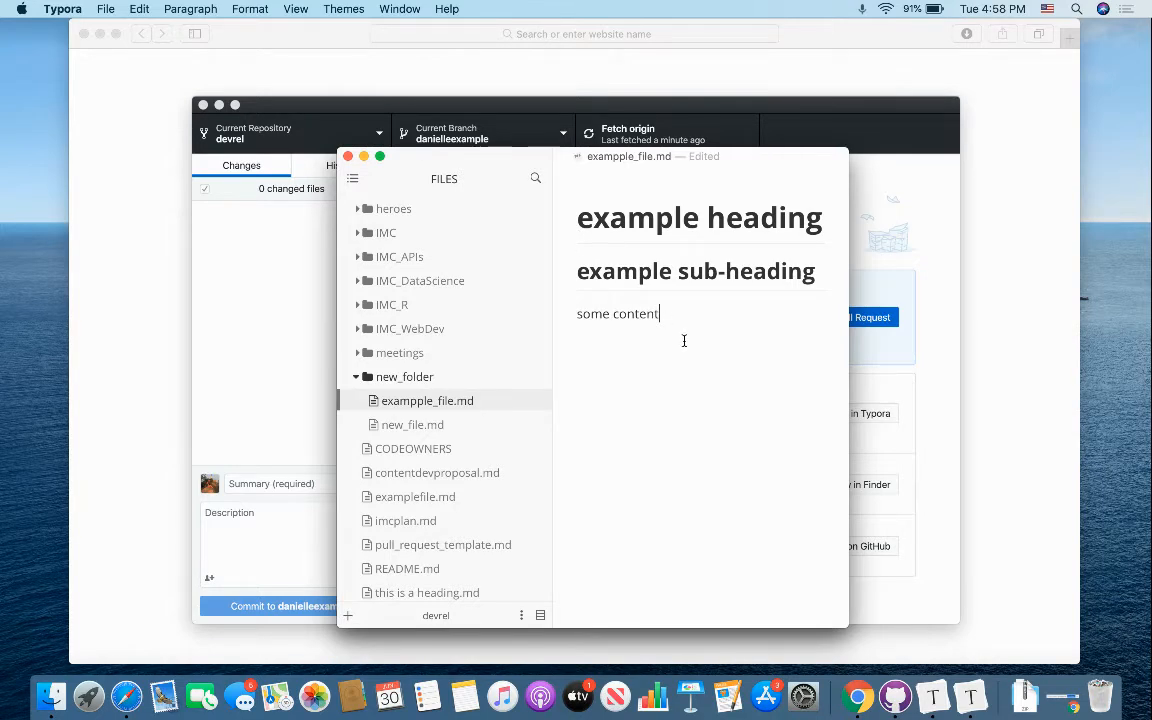
{"action": "key", "text": "super+s"}
In GitHub Desktop, commit the new file with description "created a new file to demonstrate using github desktop" and the suggested summary, and push to origin.
{"action": "left_click", "coordinate": [298, 99]}
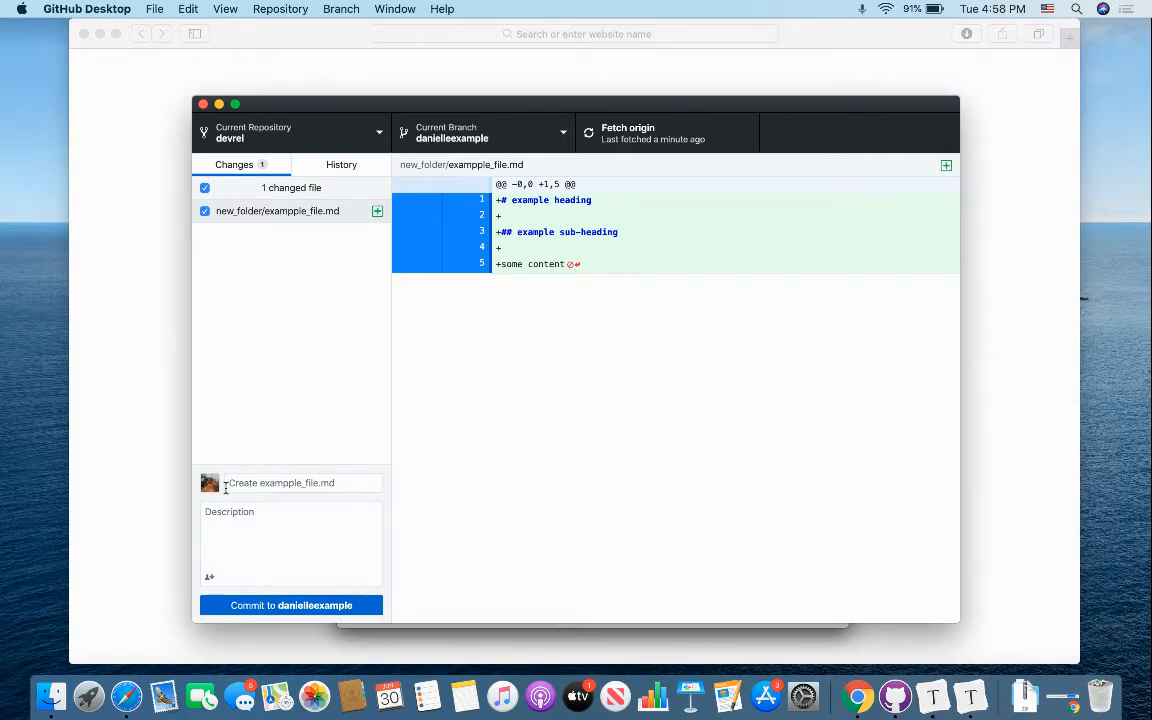
{"action": "left_click", "coordinate": [343, 485]}
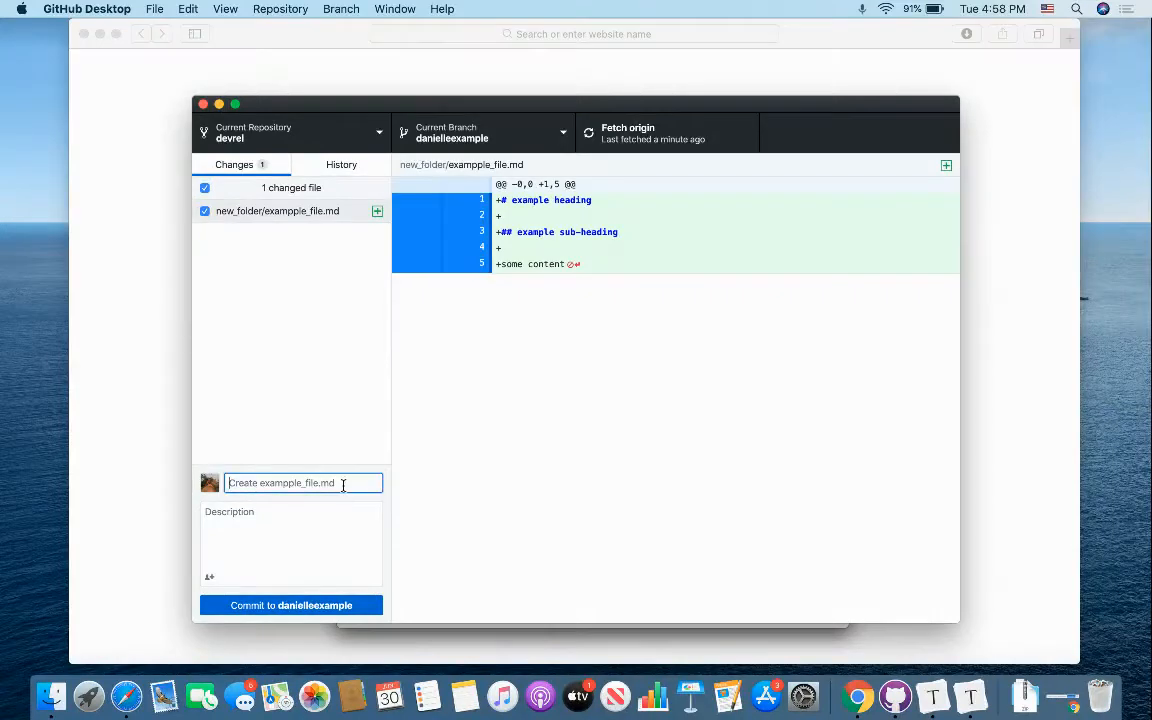
{"action": "left_click", "coordinate": [277, 553]}
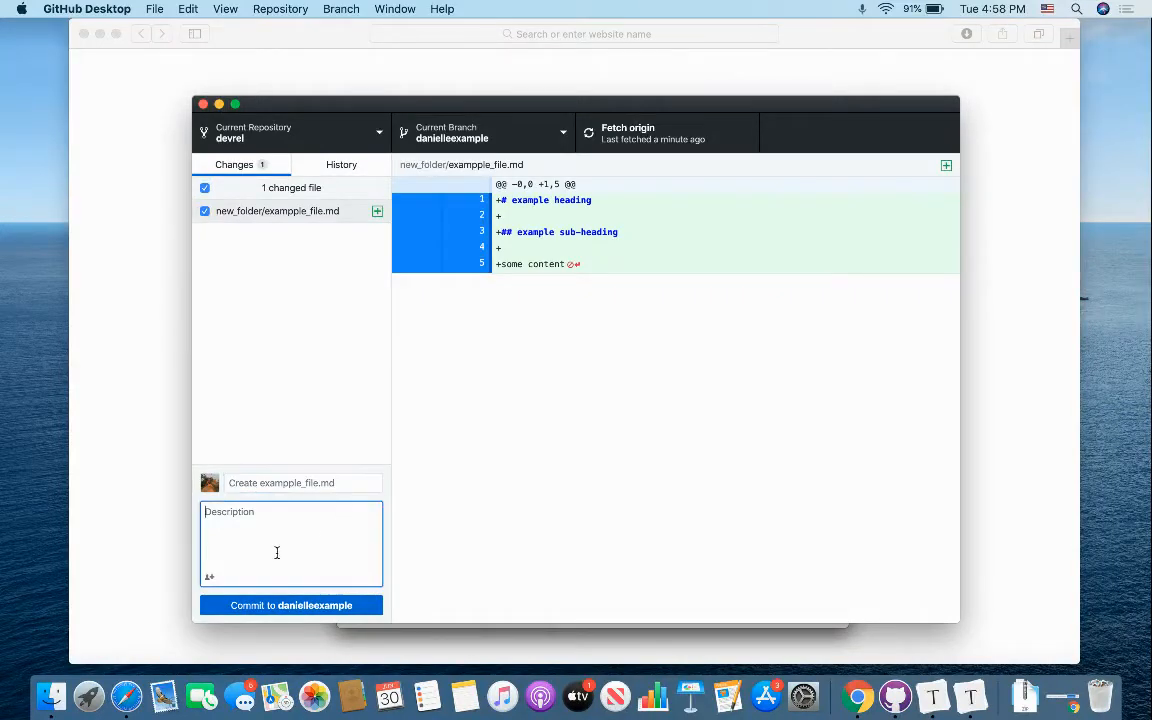
{"action": "type", "text": "created a new file to demonstr"}
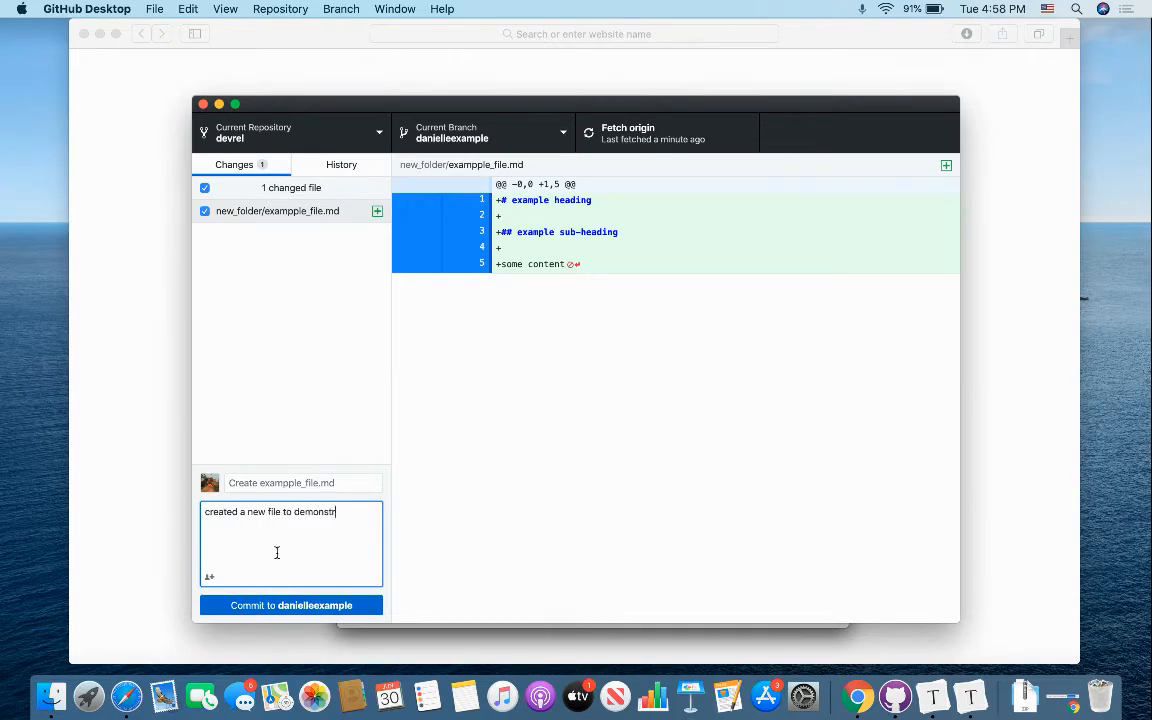
{"action": "type", "text": "ate using github desktpo"}
{"action": "key", "text": "BackSpace"}
{"action": "type", "text": "ip"}
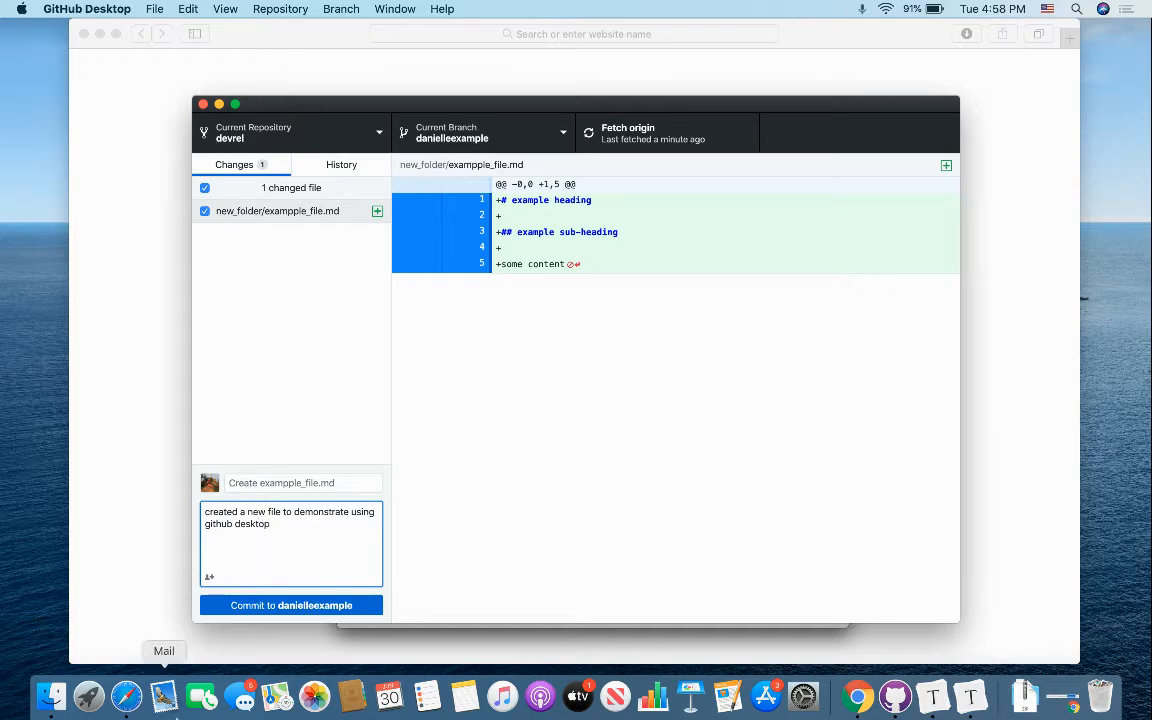
{"action": "left_click", "coordinate": [257, 606]}
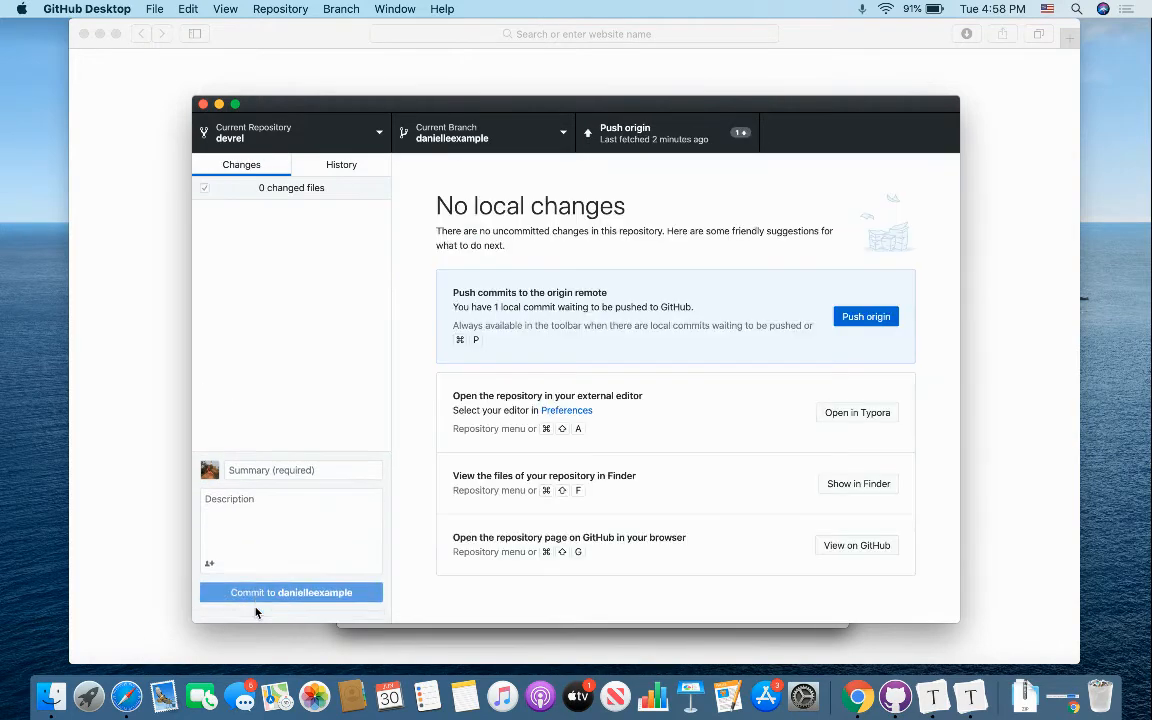
{"action": "left_click", "coordinate": [859, 318]}
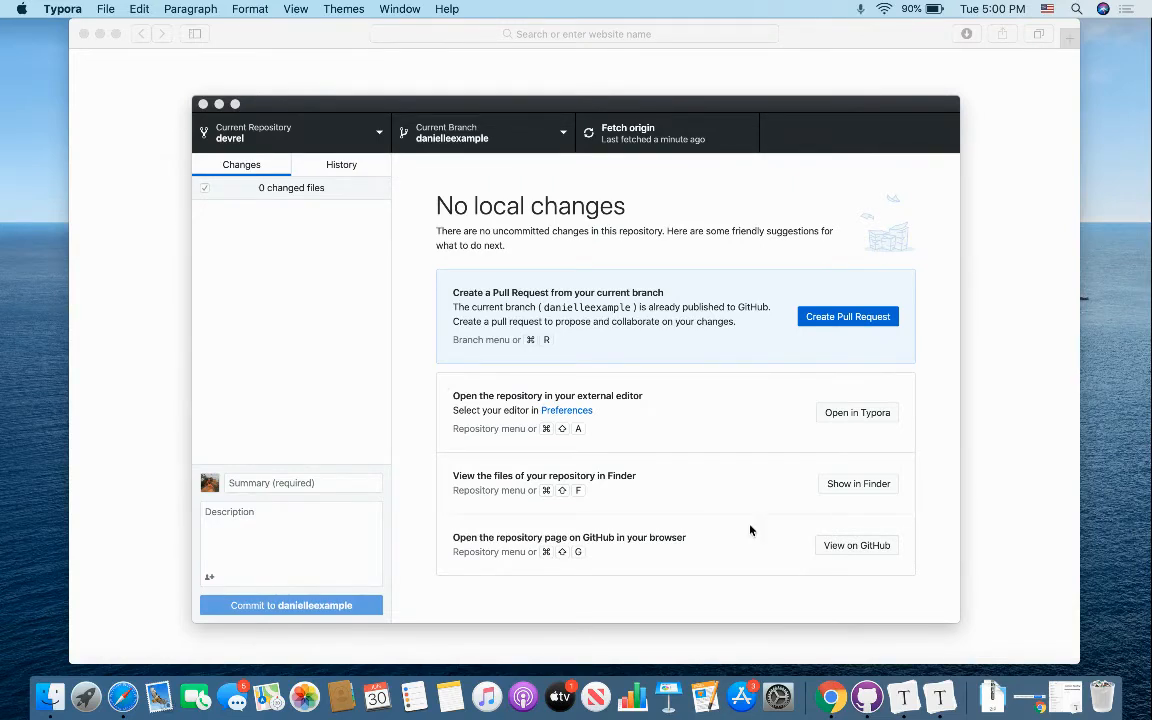
In a blank Typora document, write the heading "heading" and the line "stuff", and save it as heading in Documents.
{"action": "left_click", "coordinate": [903, 697]}
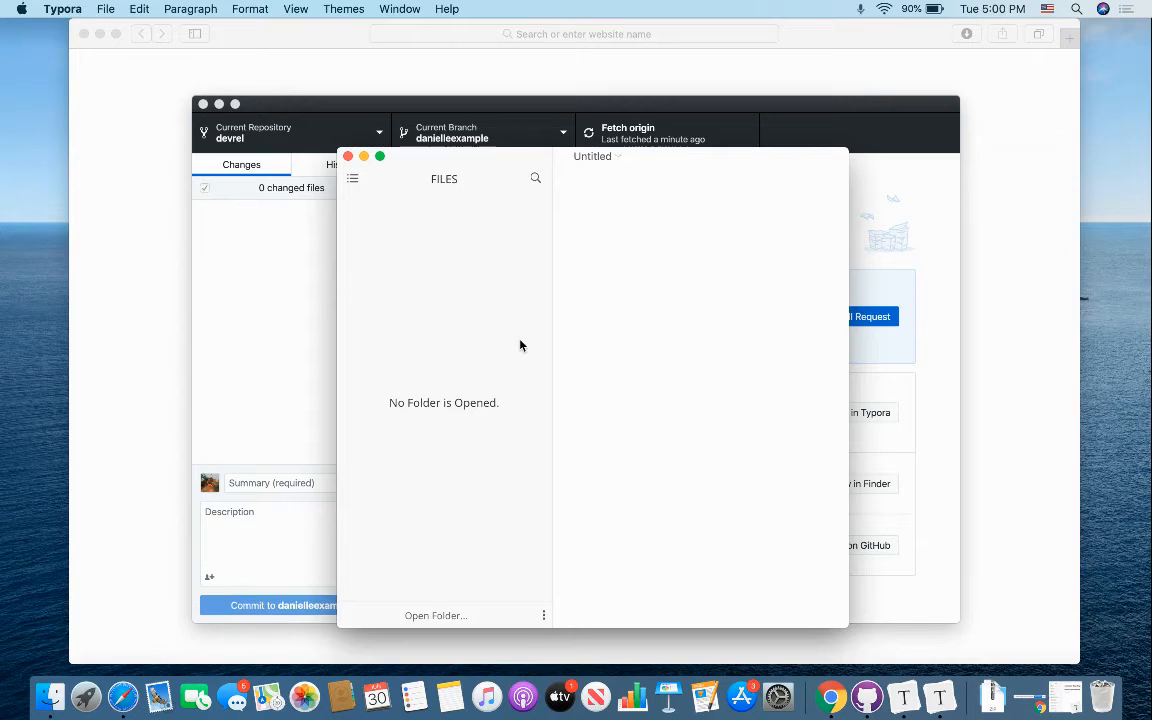
{"action": "type", "text": "#"}
{"action": "key", "text": "BackSpace"}
{"action": "type", "text": "# heading"}
{"action": "key", "text": "Return"}
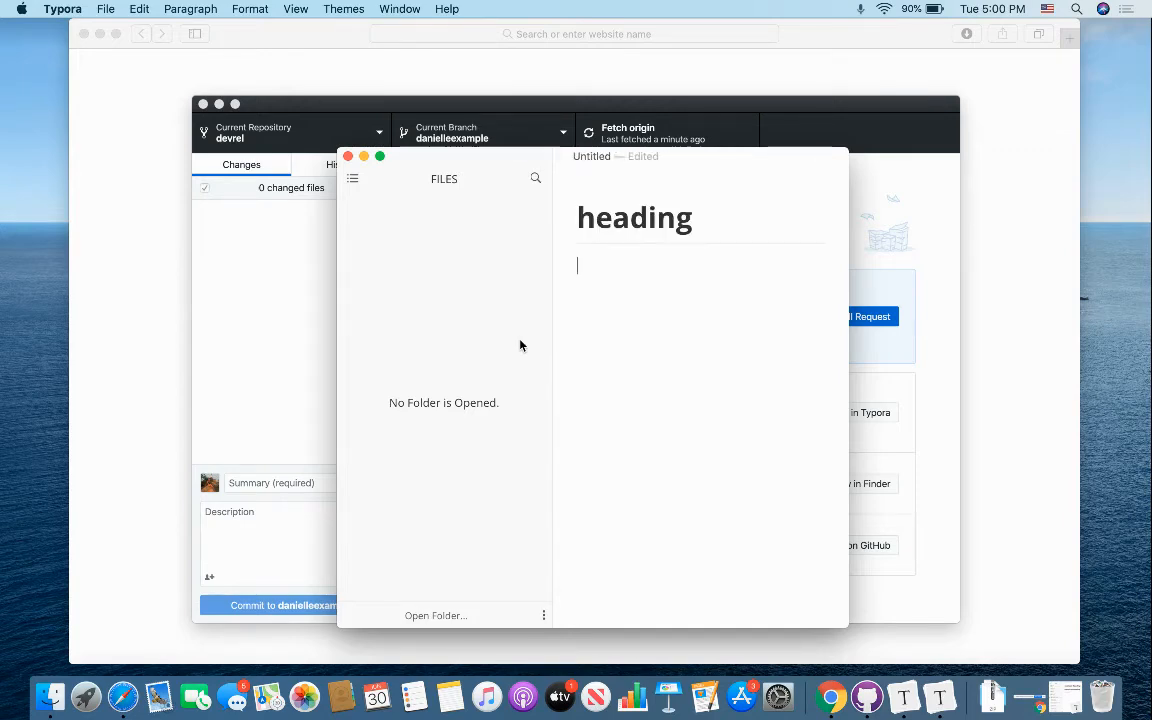
{"action": "type", "text": "stuff"}
{"action": "key", "text": "Return"}
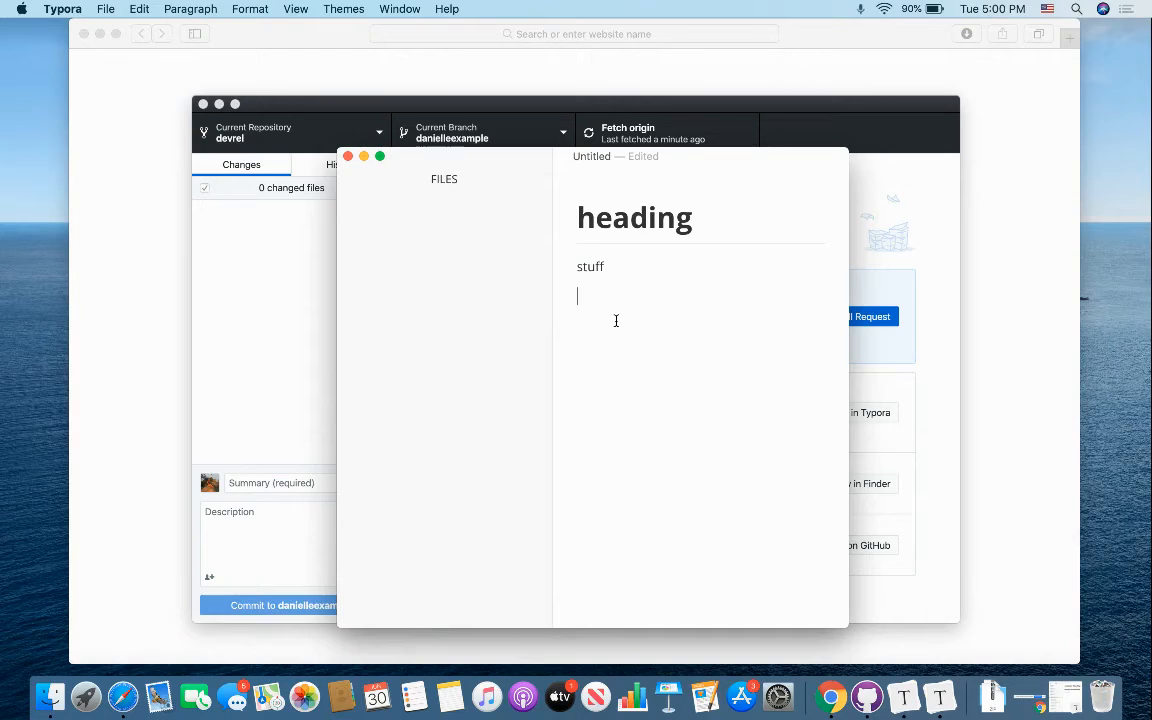
{"action": "key", "text": "super+s"}
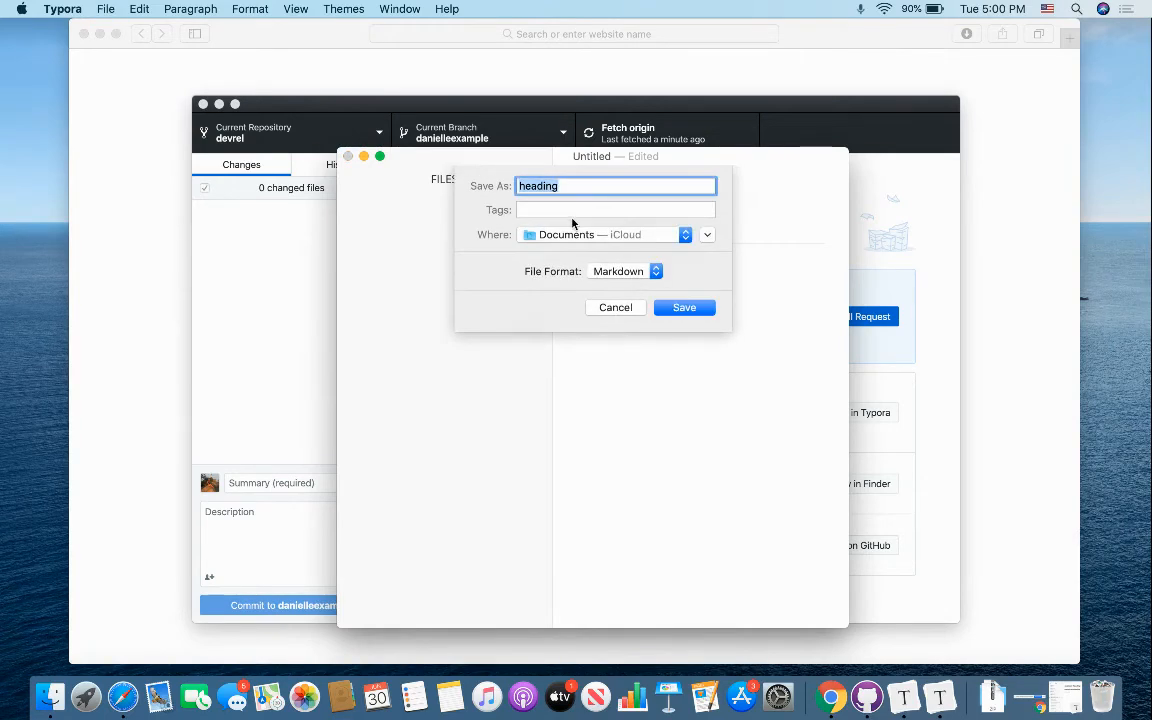
{"action": "key", "text": "Escape"}
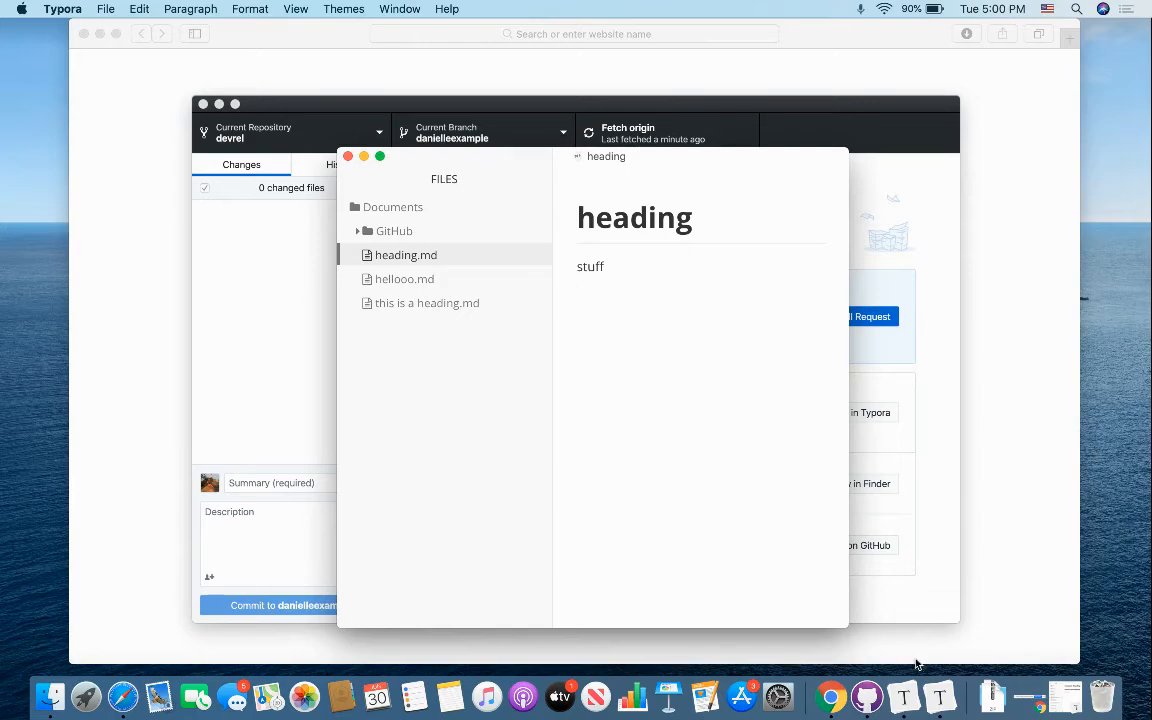
Arrange the Typora windows of the devrel repository and the Documents folder so both file trees are accessible side by side.
{"action": "left_click", "coordinate": [941, 700]}
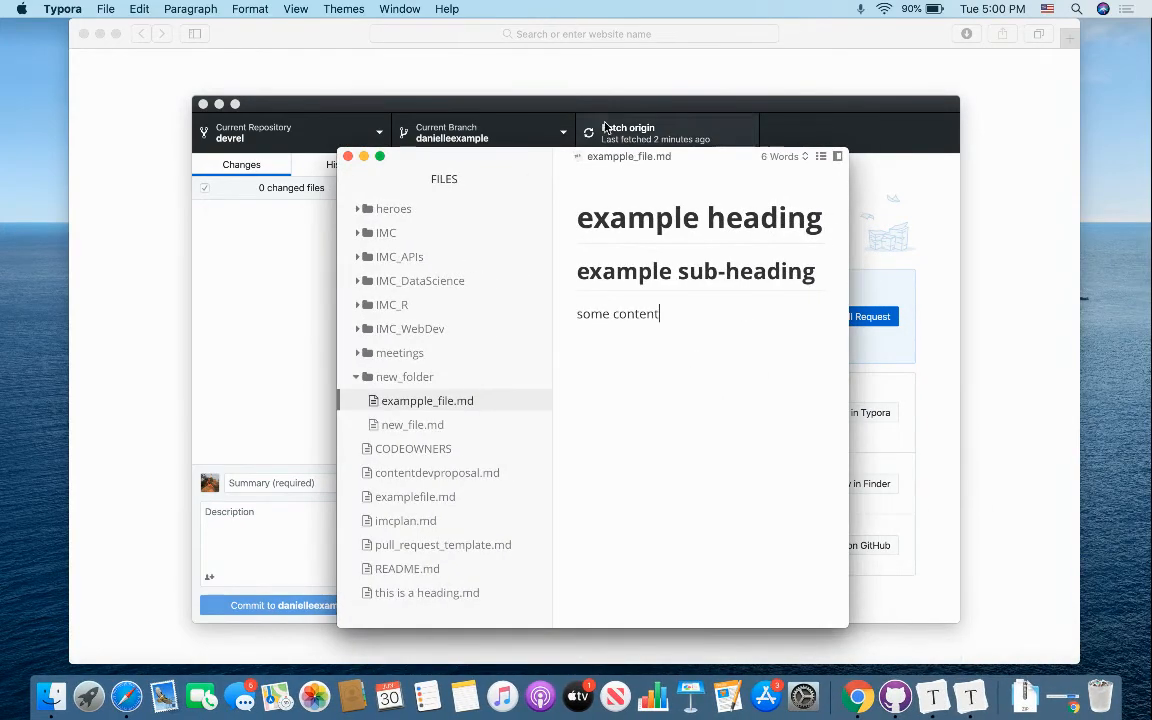
{"action": "left_click_drag", "start_coordinate": [634, 163], "coordinate": [361, 147]}
{"action": "left_click", "coordinate": [361, 147]}
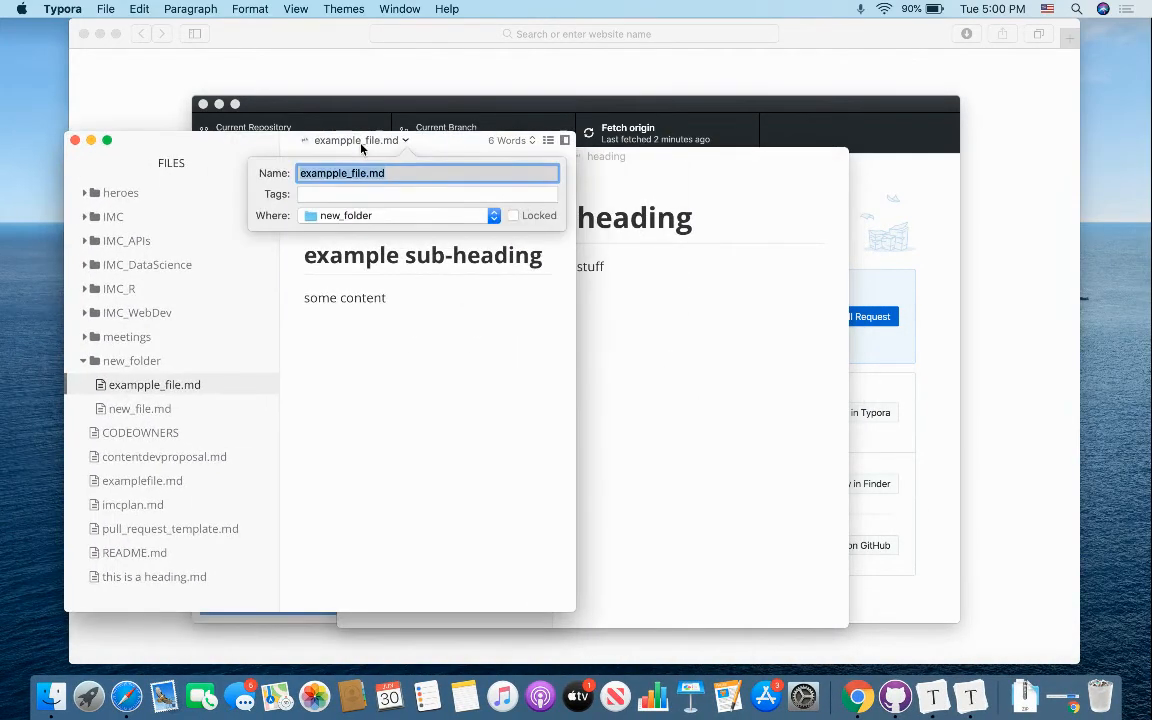
{"action": "left_click", "coordinate": [442, 286]}
{"action": "left_click", "coordinate": [624, 162]}
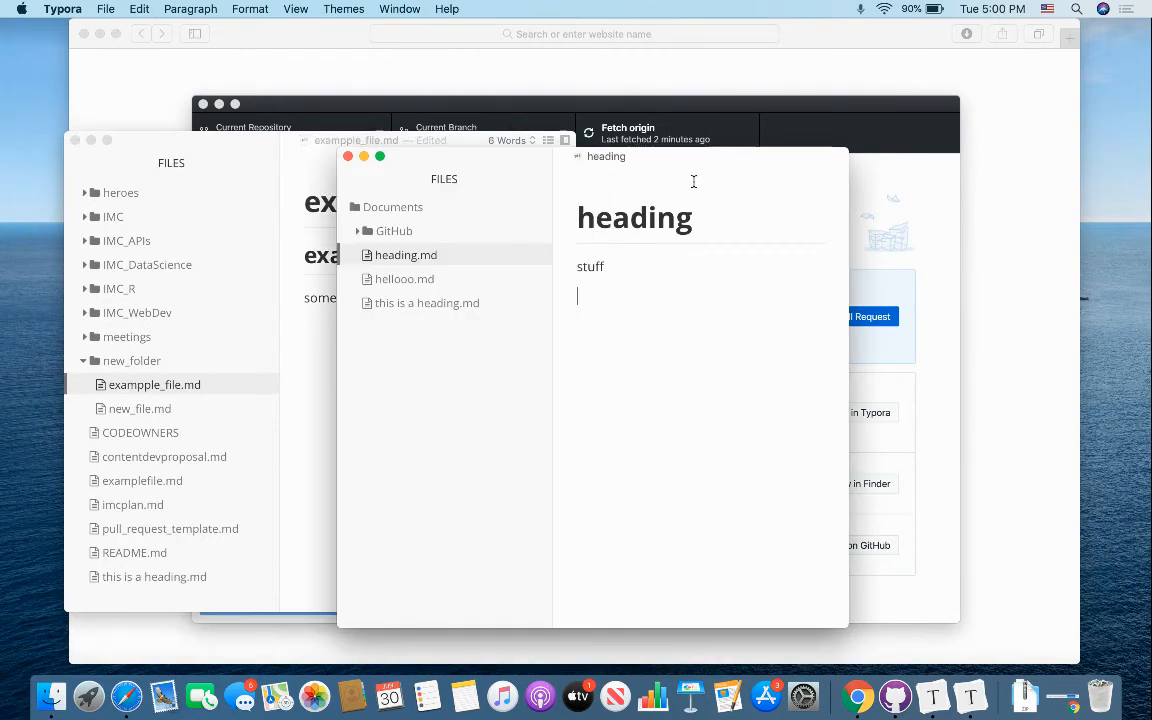
{"action": "left_click_drag", "start_coordinate": [594, 163], "coordinate": [733, 150]}
{"action": "left_click", "coordinate": [733, 150]}
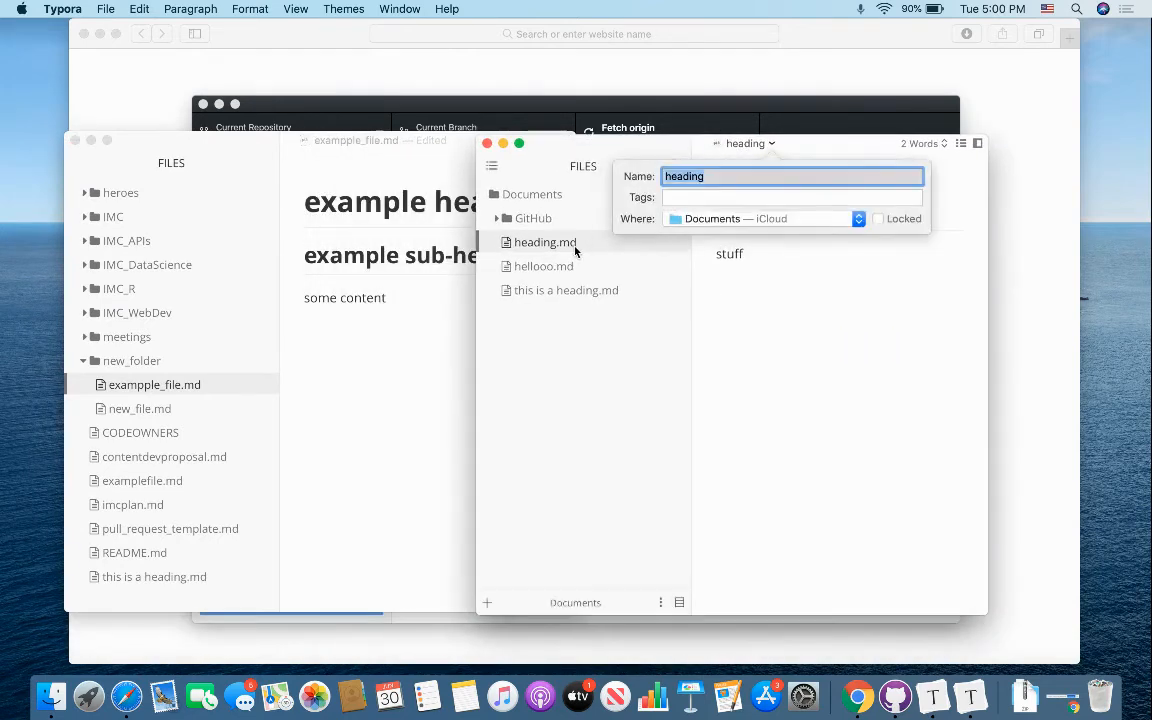
{"action": "left_click", "coordinate": [851, 290]}
Move heading.md from Documents into the repository's new_folder, and open it there.
{"action": "left_click_drag", "start_coordinate": [599, 249], "coordinate": [145, 384]}
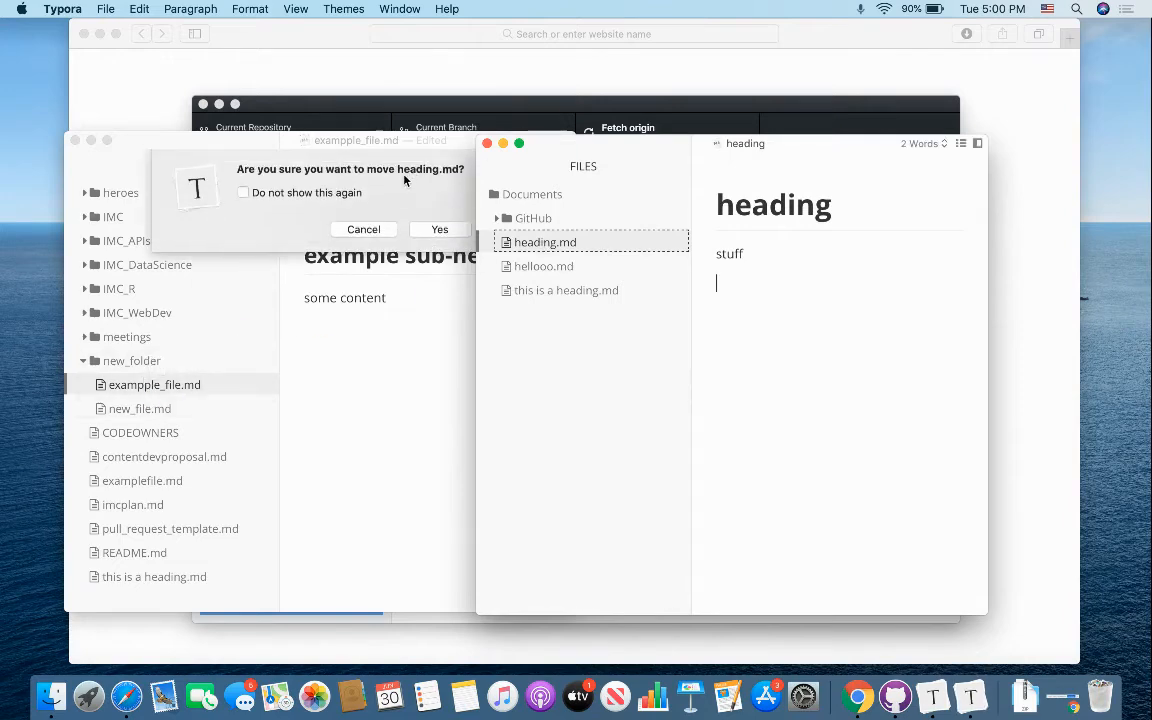
{"action": "left_click", "coordinate": [437, 229]}
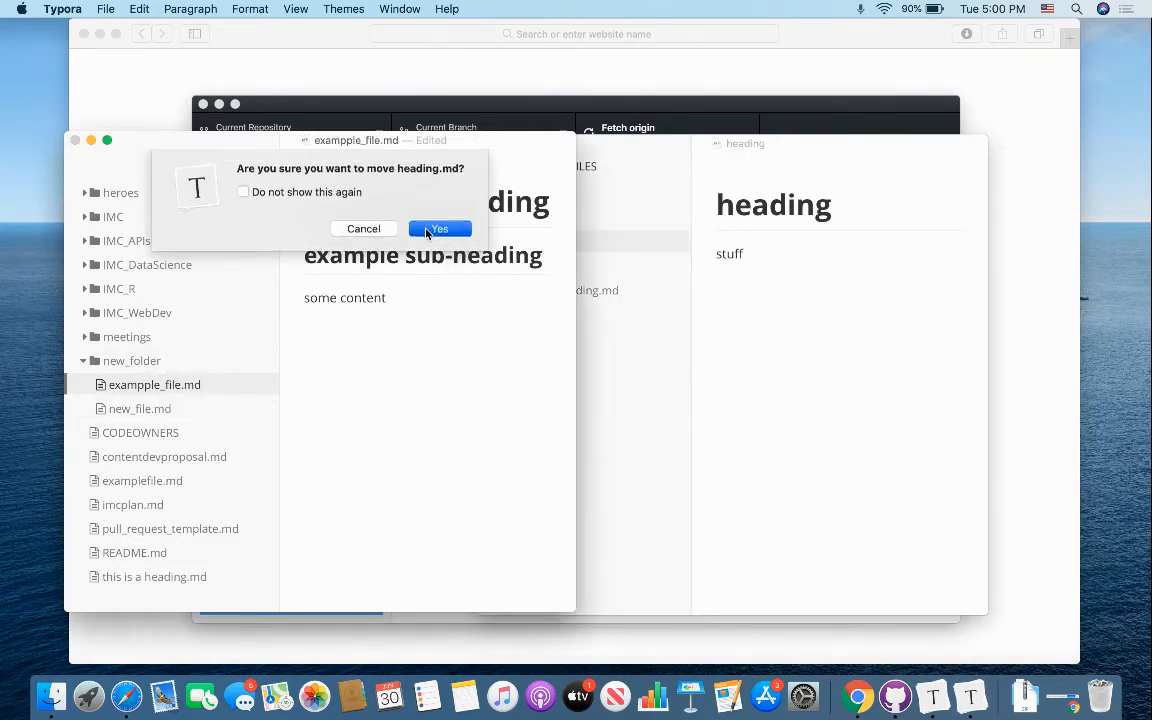
{"action": "left_click", "coordinate": [160, 408]}
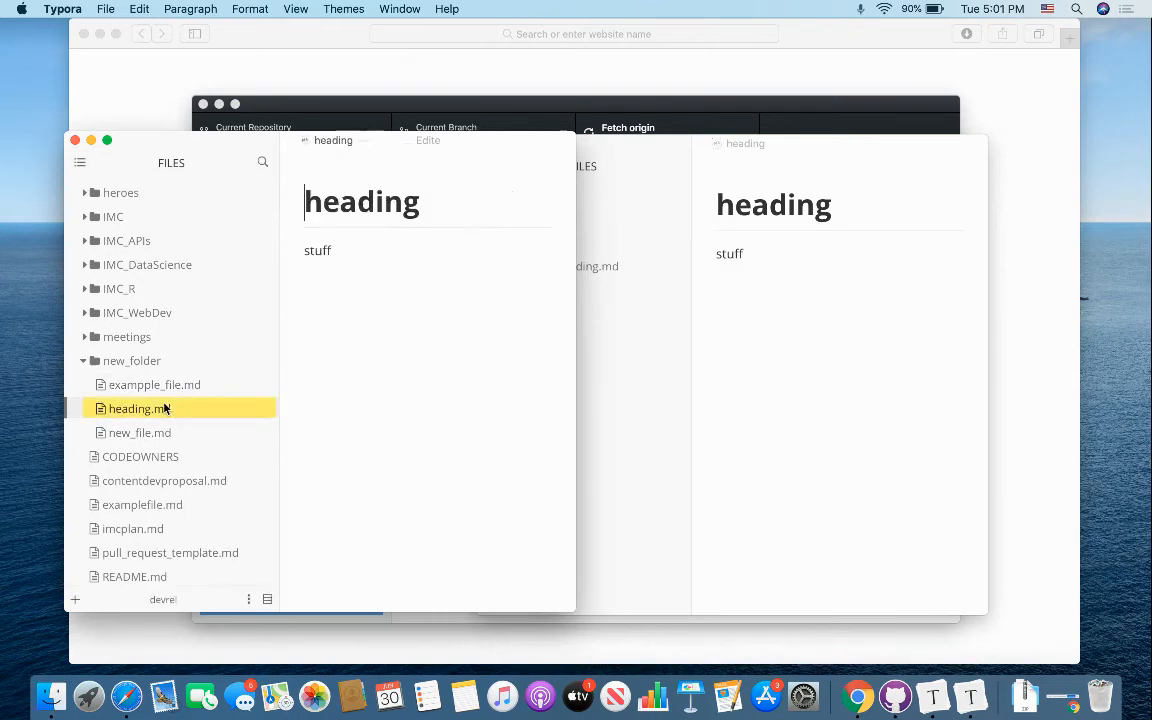
In GitHub Desktop, commit both changed files with summary "added heading.md" and description "demonstrated uploading a new file", and push to origin.
{"action": "left_click", "coordinate": [586, 103]}
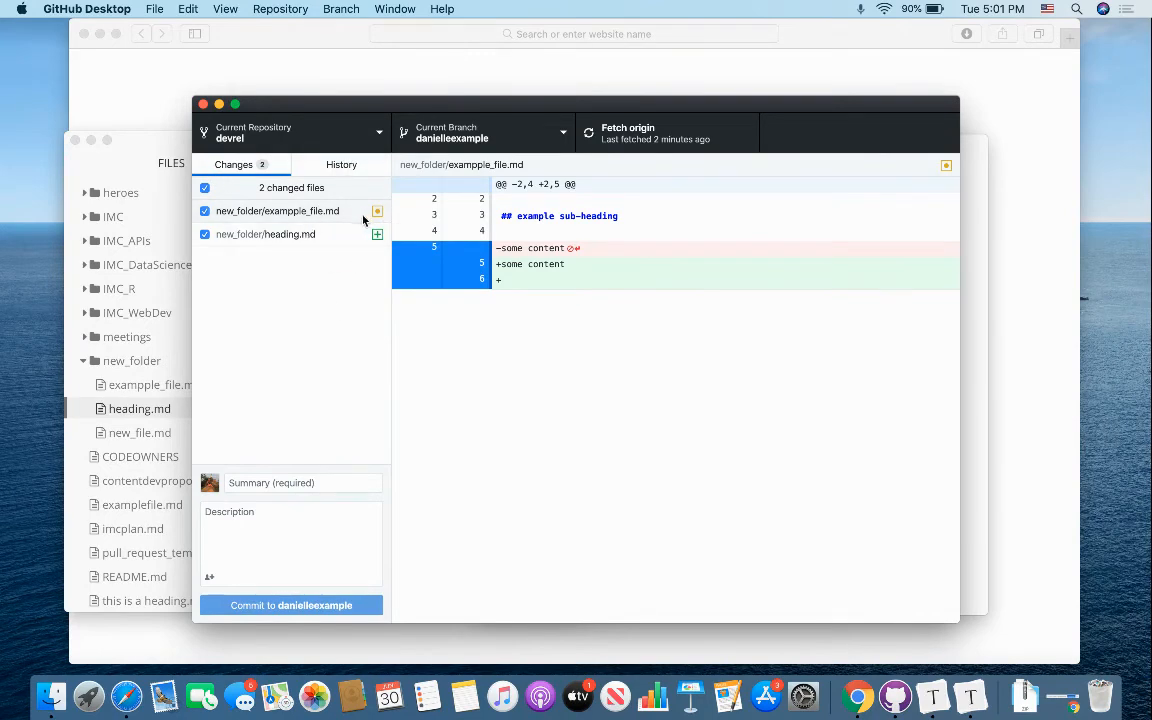
{"action": "left_click", "coordinate": [271, 236]}
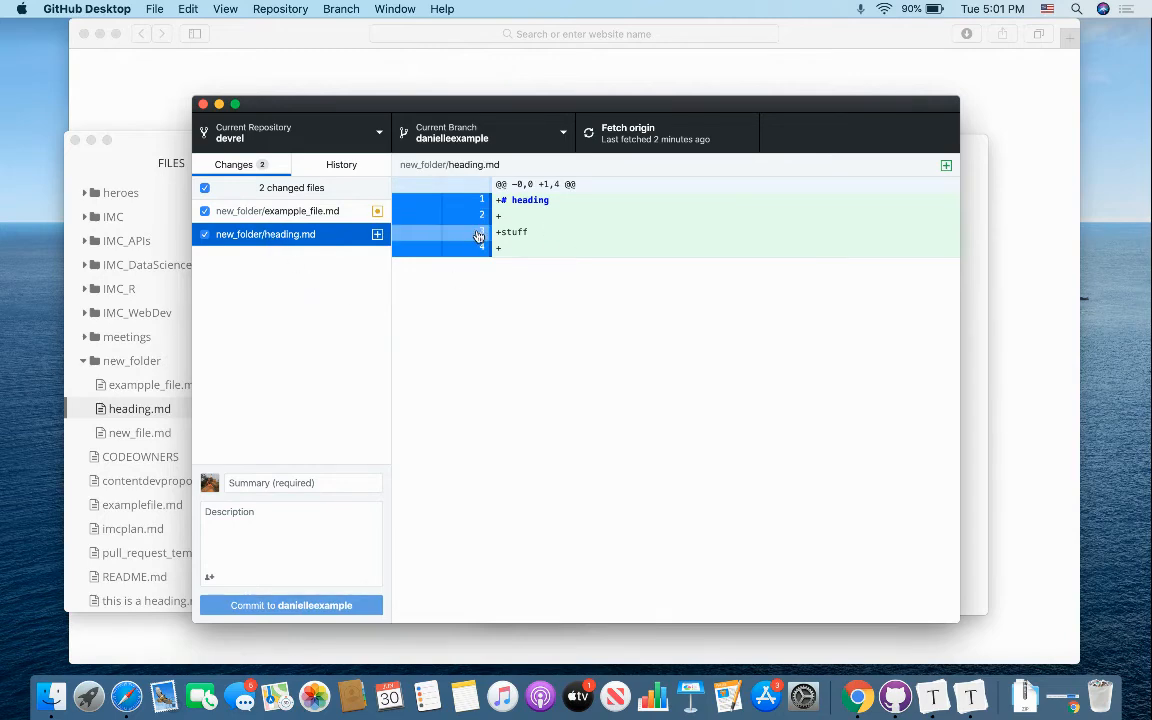
{"action": "left_click", "coordinate": [258, 486]}
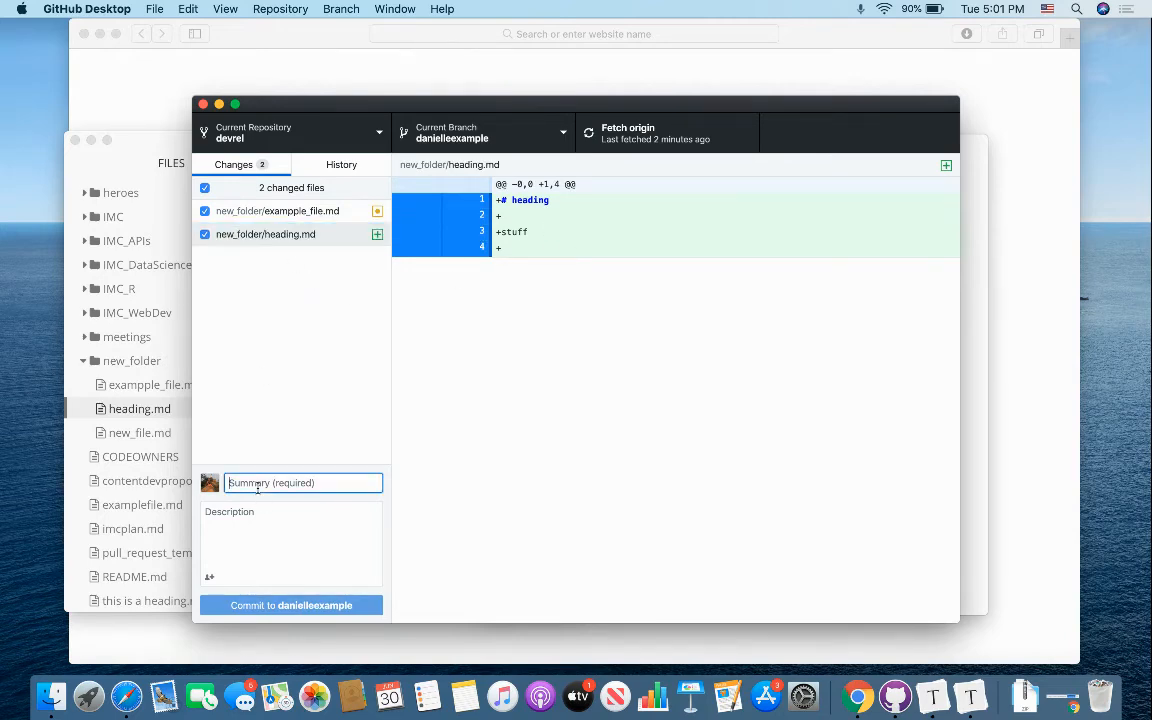
{"action": "type", "text": "added he"}
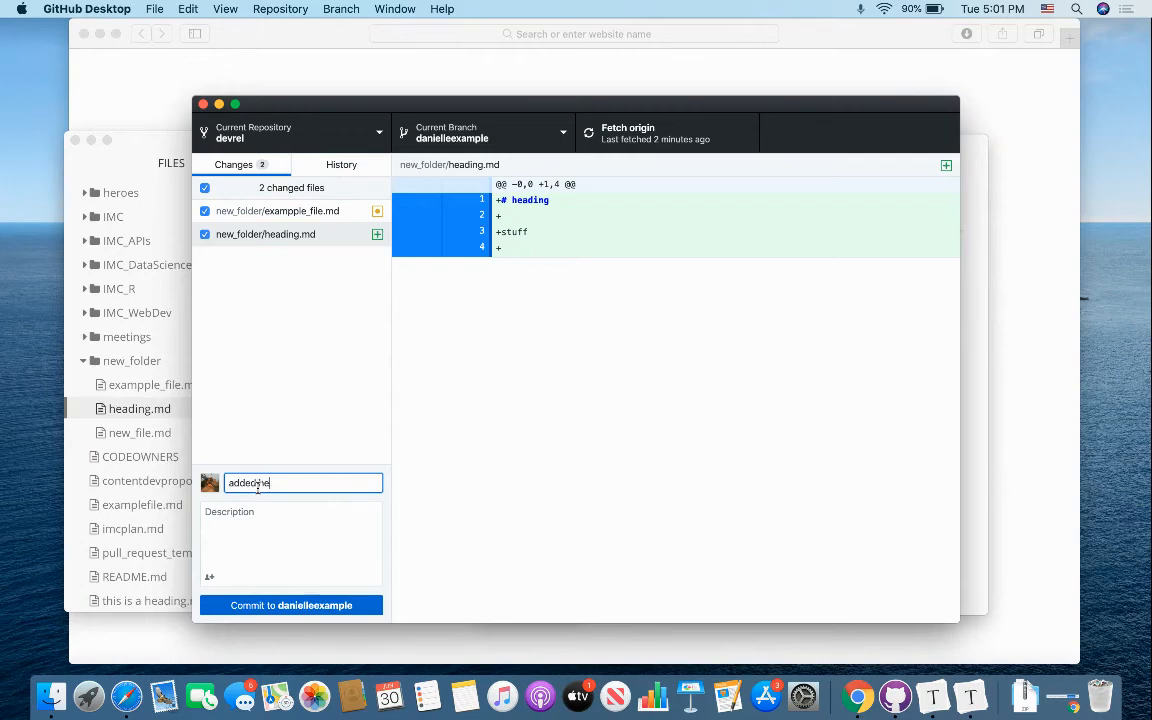
{"action": "type", "text": "ading.md"}
{"action": "key", "text": "Tab"}
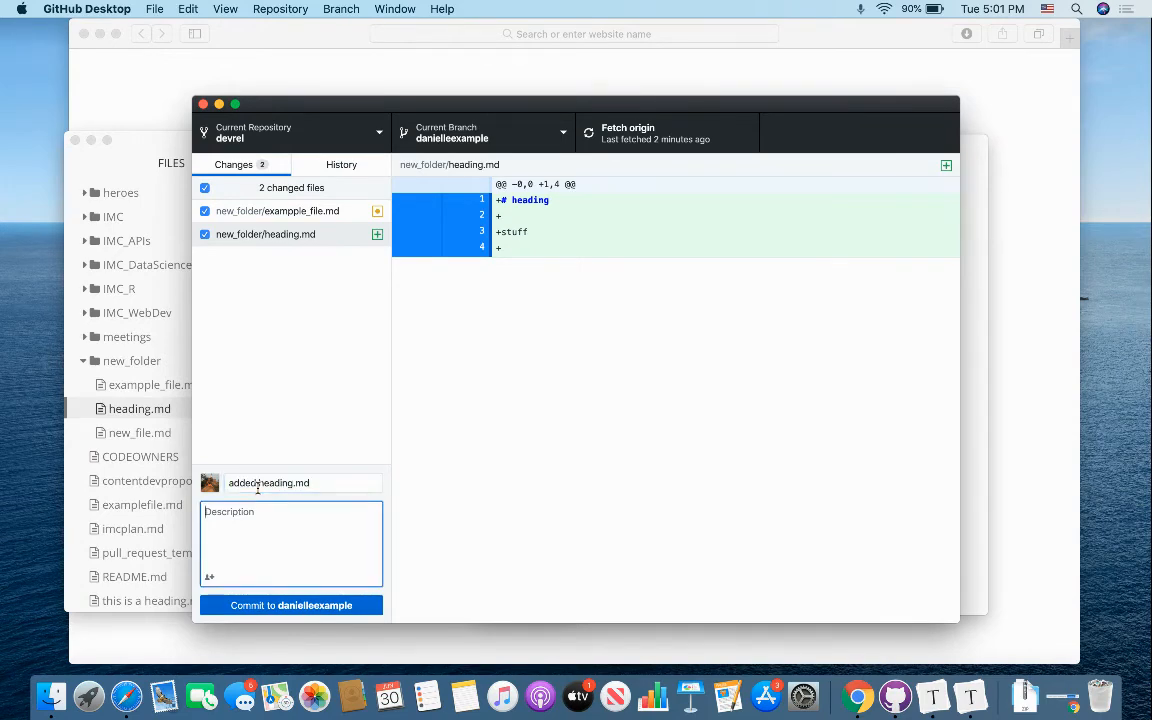
{"action": "type", "text": "demonstrated uploading a new file"}
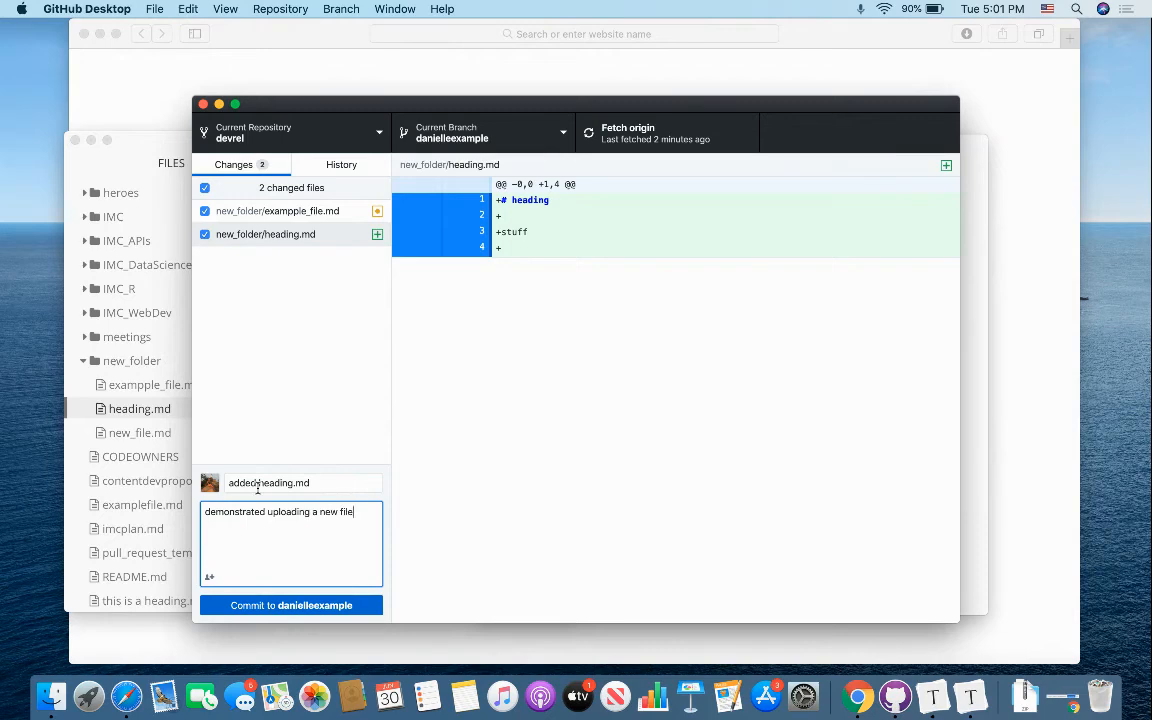
{"action": "left_click", "coordinate": [306, 605]}
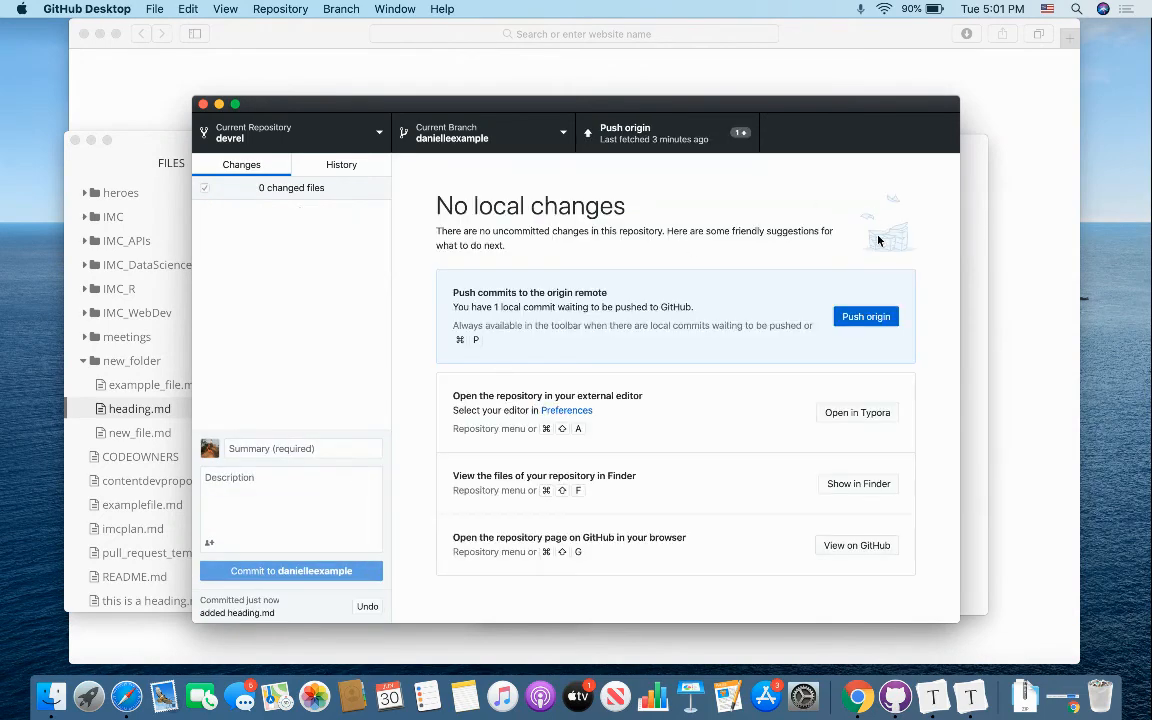
{"action": "left_click", "coordinate": [852, 322]}
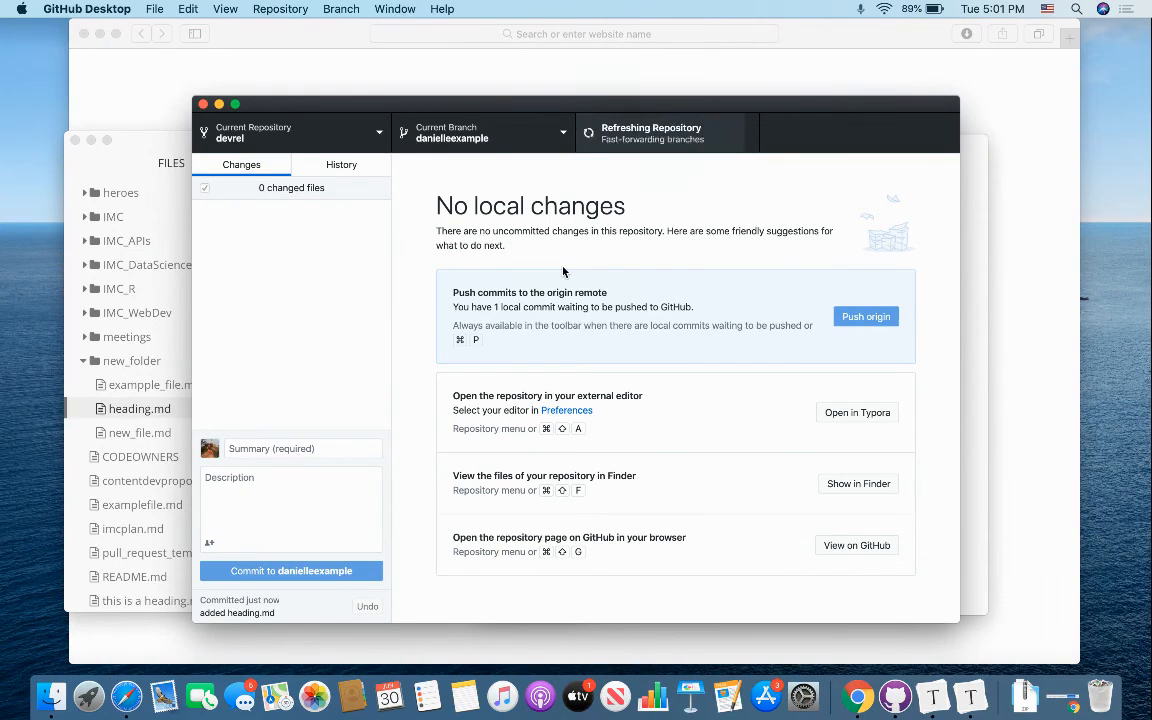
View the devrel repository's files in Finder, and return to GitHub Desktop.
{"action": "left_click", "coordinate": [838, 483]}
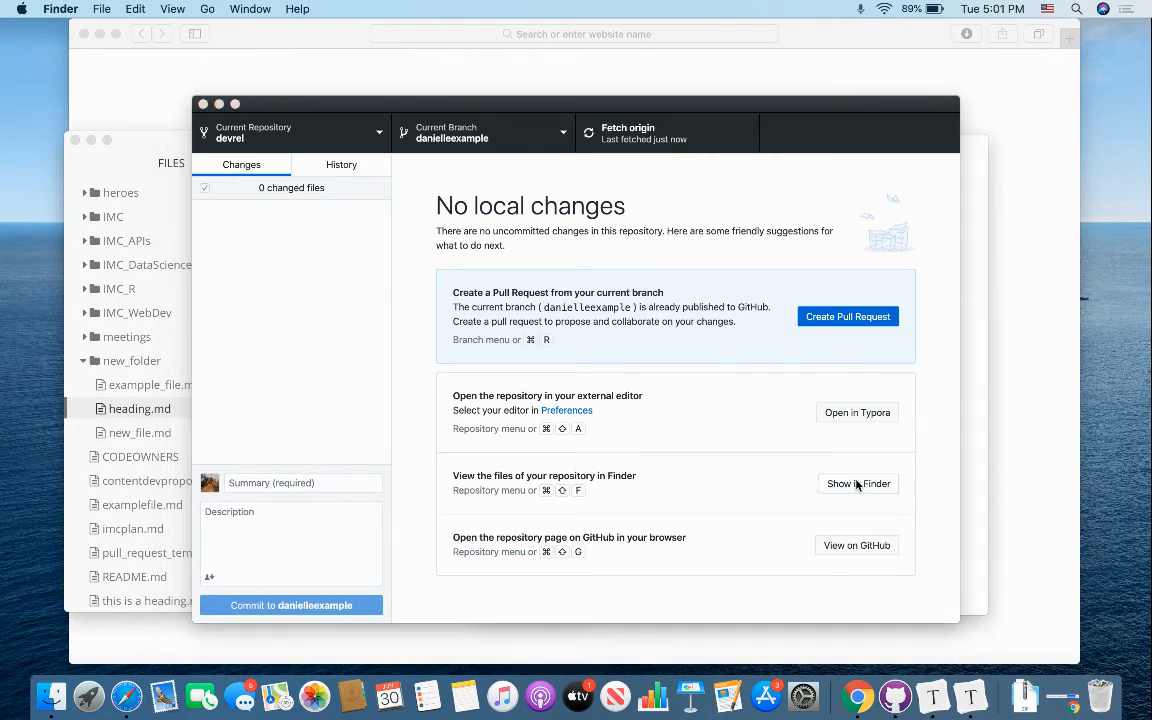
{"action": "left_click", "coordinate": [576, 149]}
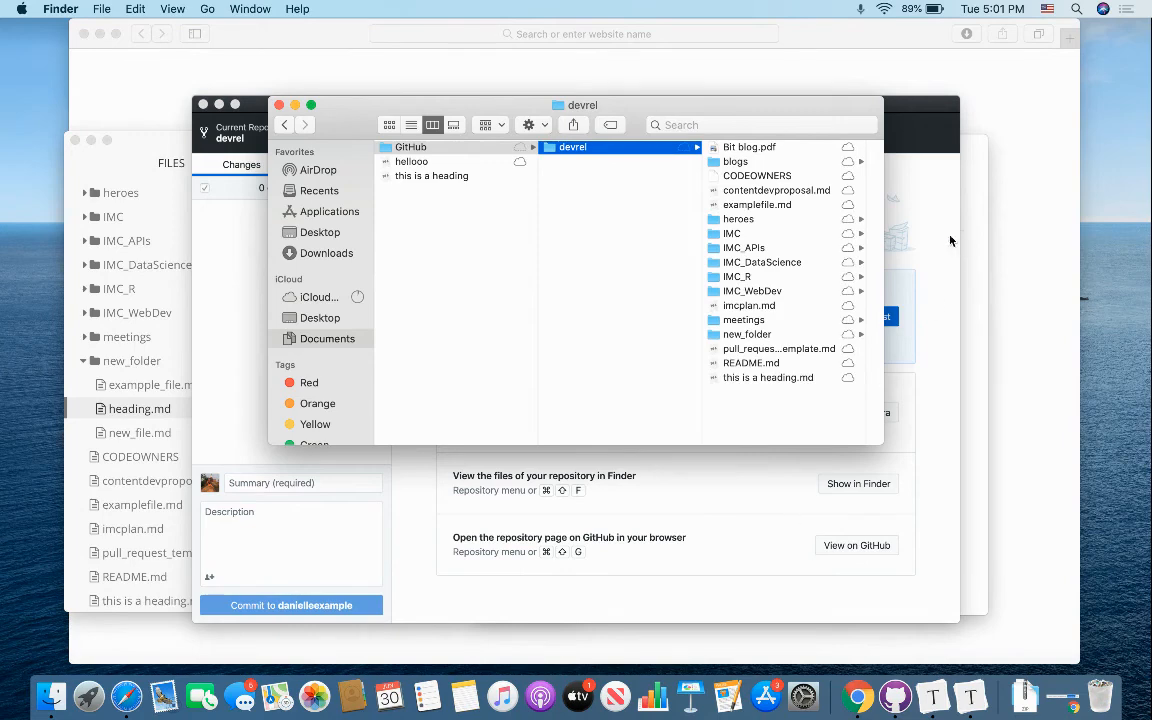
{"action": "scroll", "coordinate": [737, 315], "scroll_direction": "down", "scroll_amount": 2}
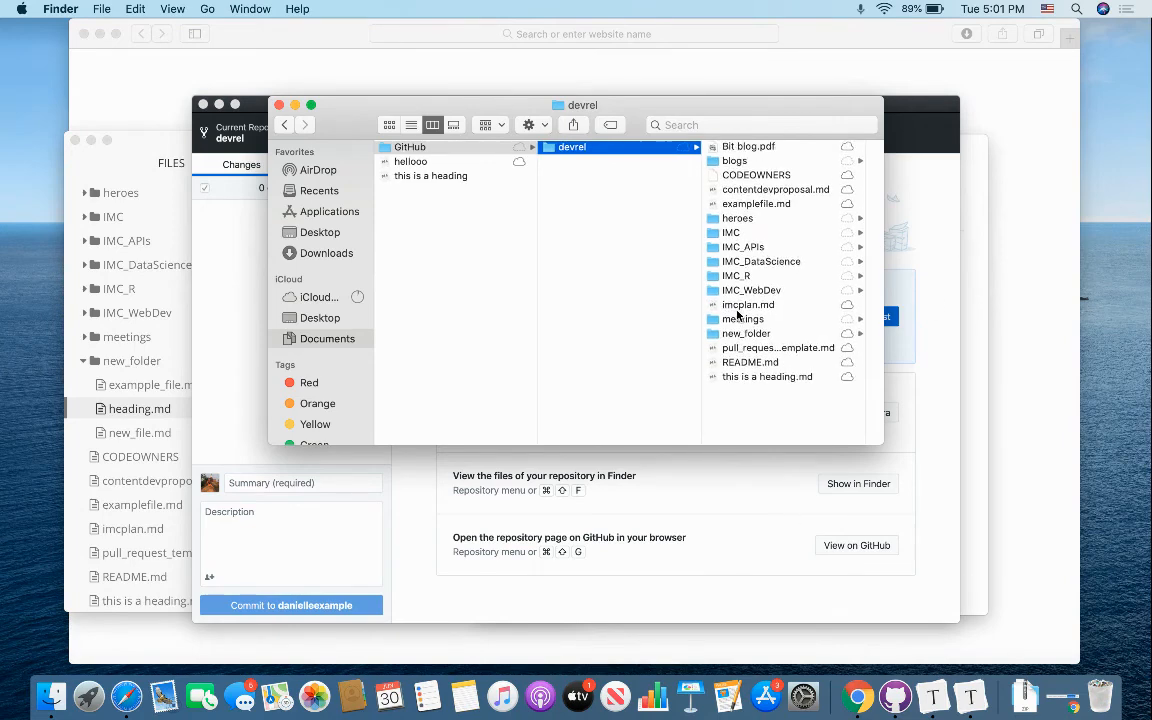
{"action": "left_click", "coordinate": [279, 104]}
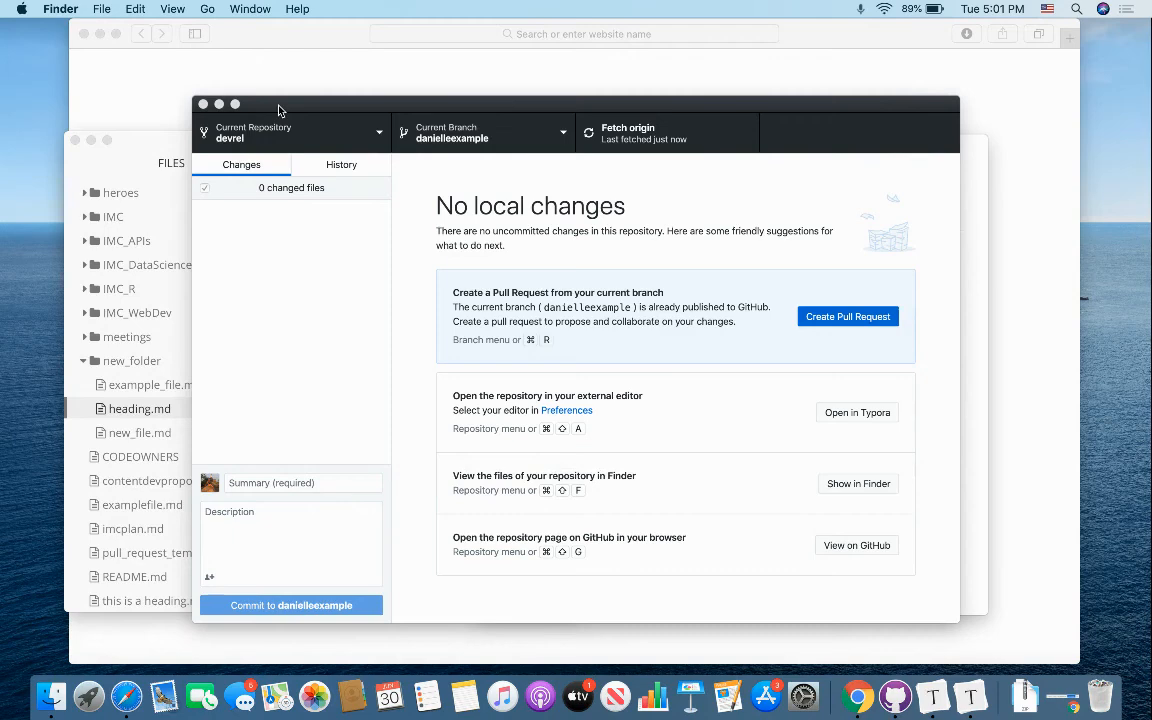
{"action": "left_click", "coordinate": [588, 218]}
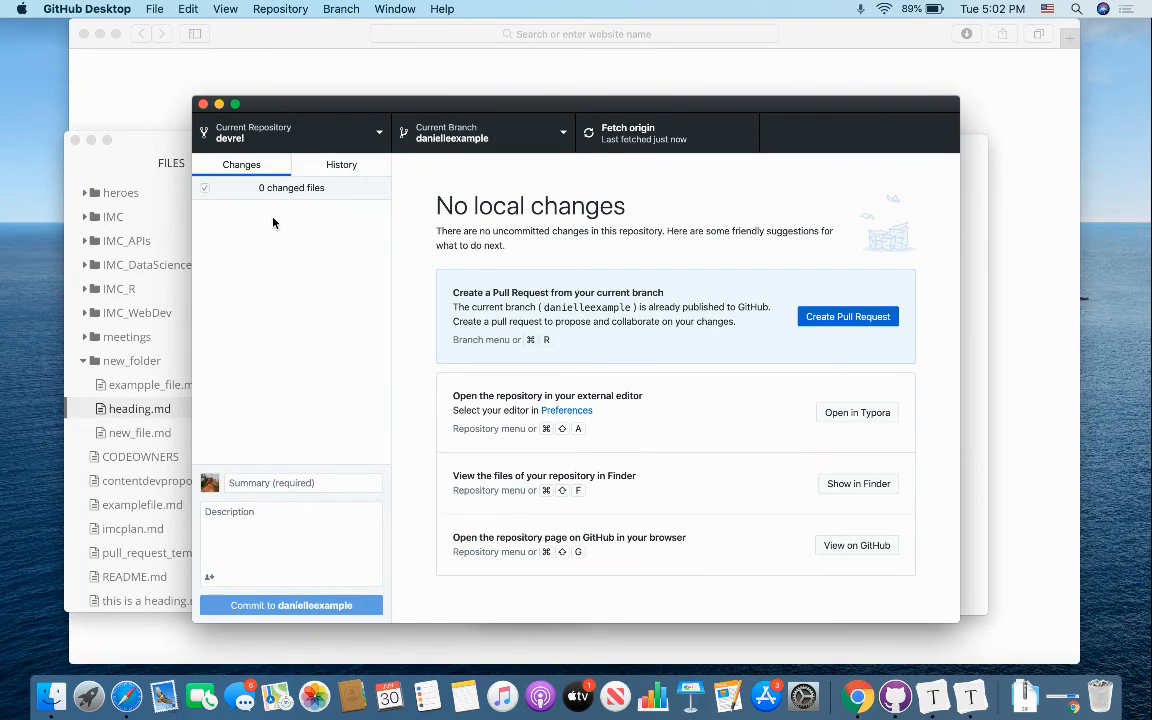
Examine the options for cloning a repository by URL, and close the dialog without cloning.
{"action": "left_click", "coordinate": [155, 9]}
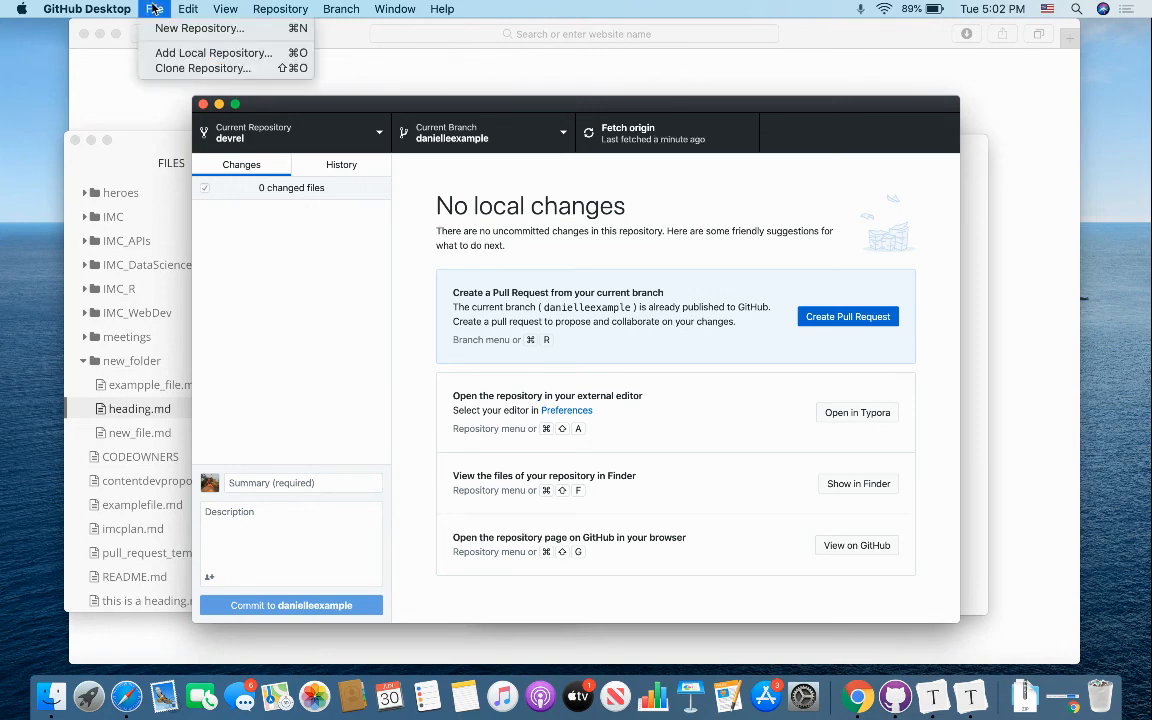
{"action": "left_click", "coordinate": [179, 69]}
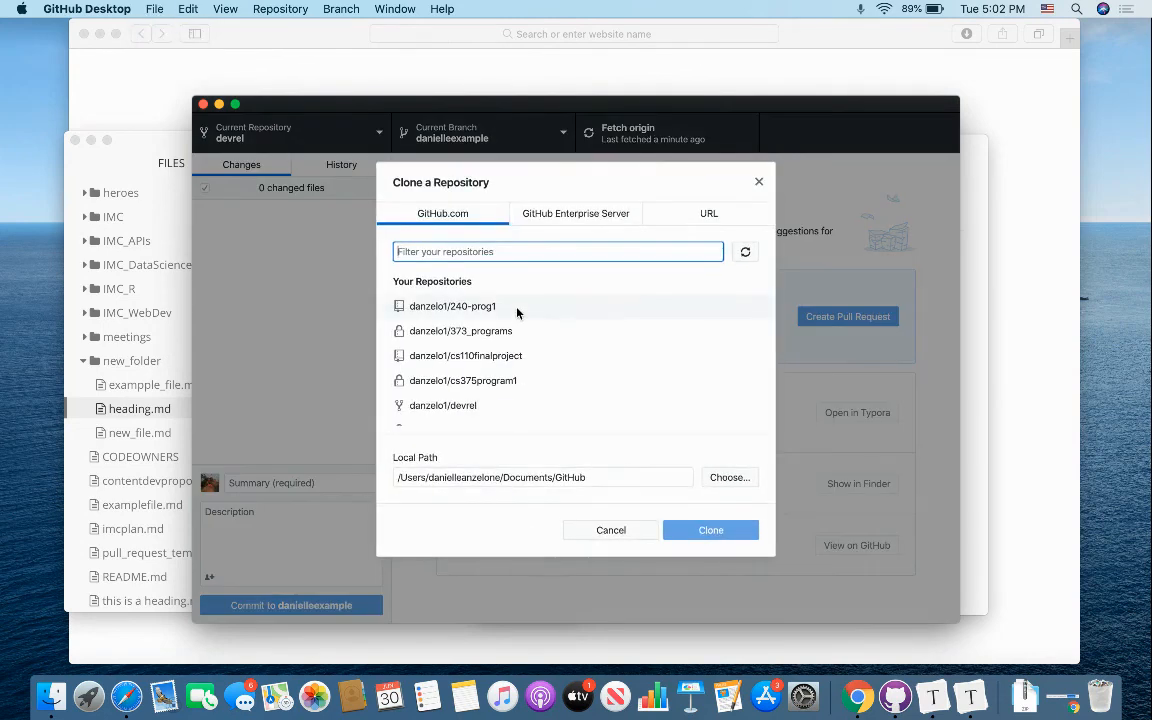
{"action": "left_click", "coordinate": [705, 215]}
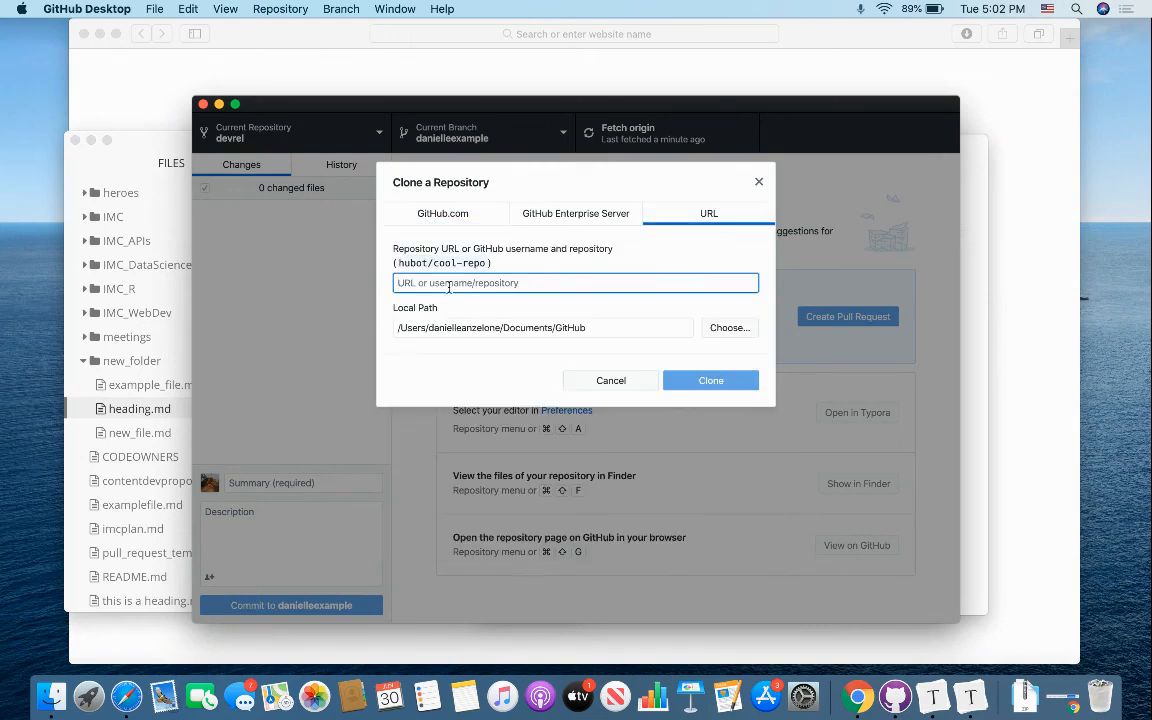
{"action": "left_click", "coordinate": [613, 380]}
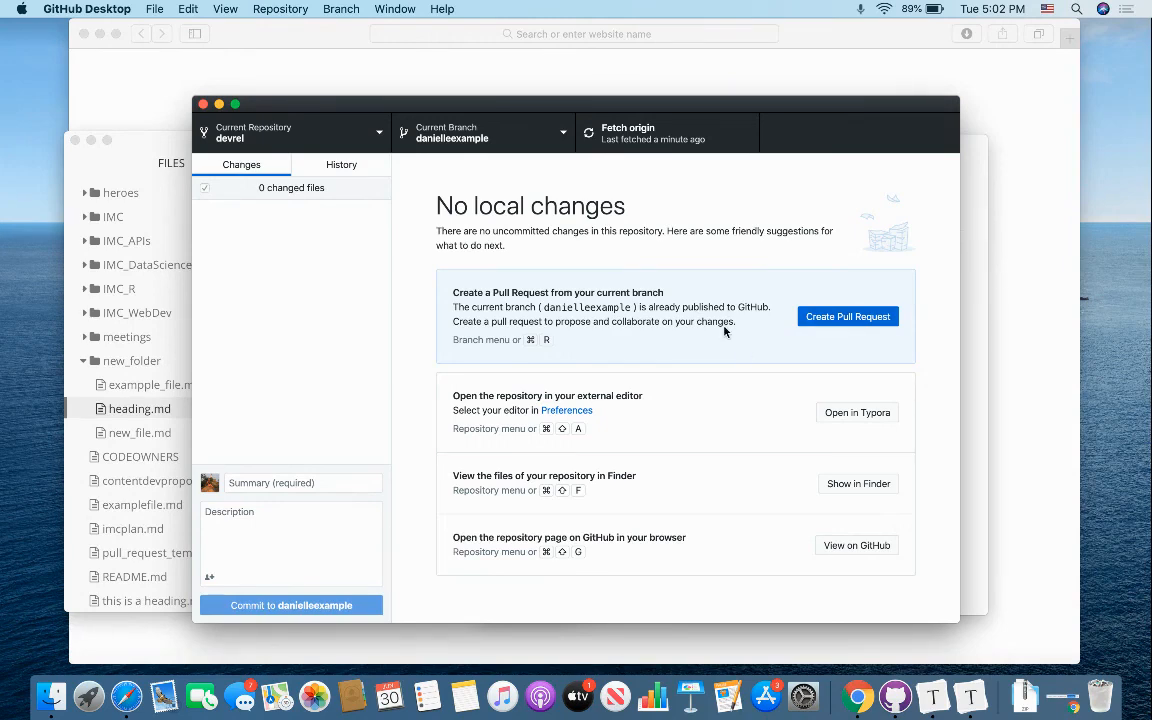
Start a pull request on GitHub from the current branch of devrel.
{"action": "left_click", "coordinate": [815, 318]}
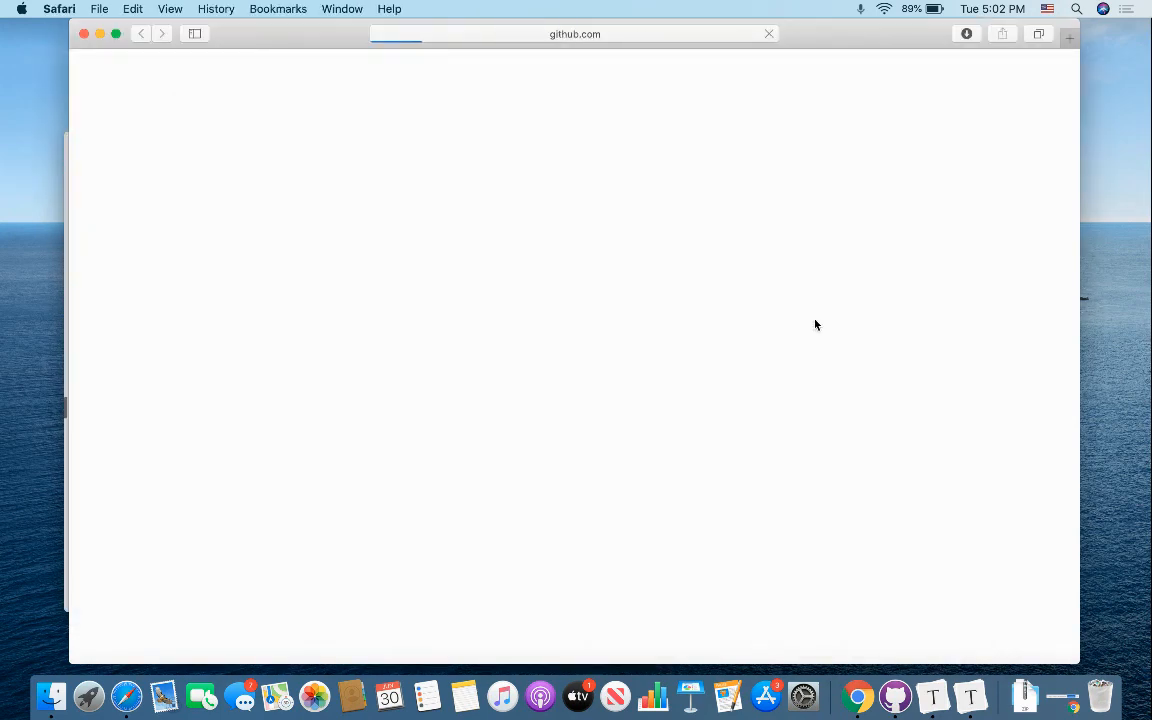